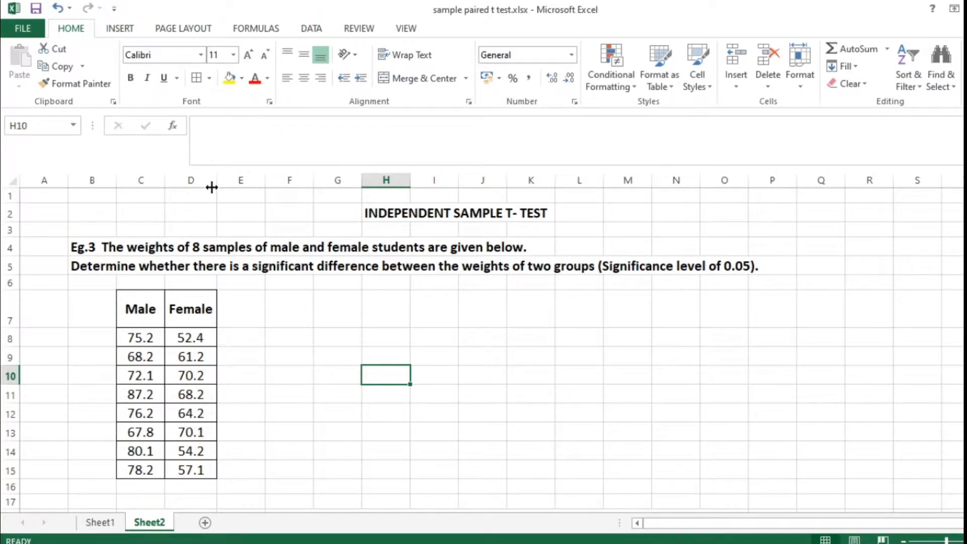
Check in the program's add-in options that the Analysis ToolPak is active.
{"action": "left_click", "coordinate": [9, 25]}
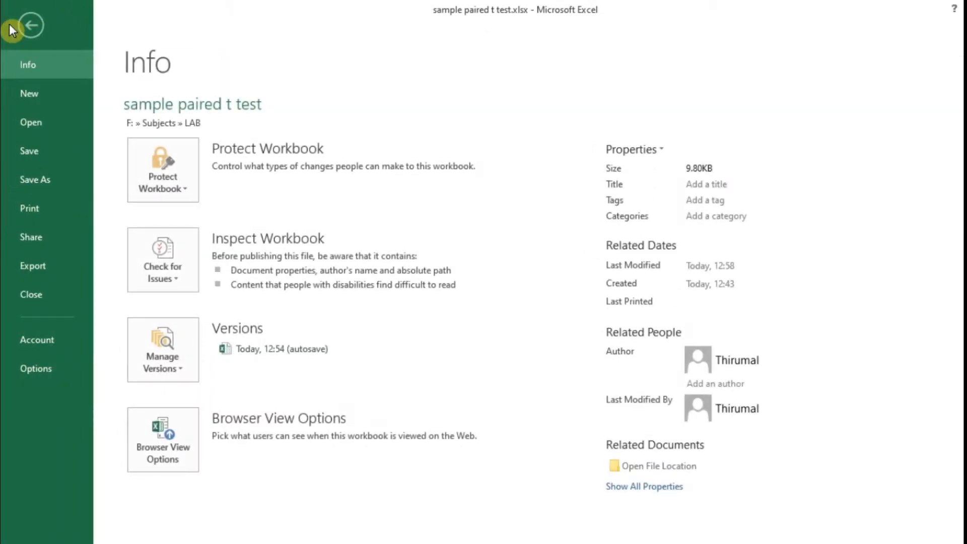
{"action": "left_click", "coordinate": [67, 372]}
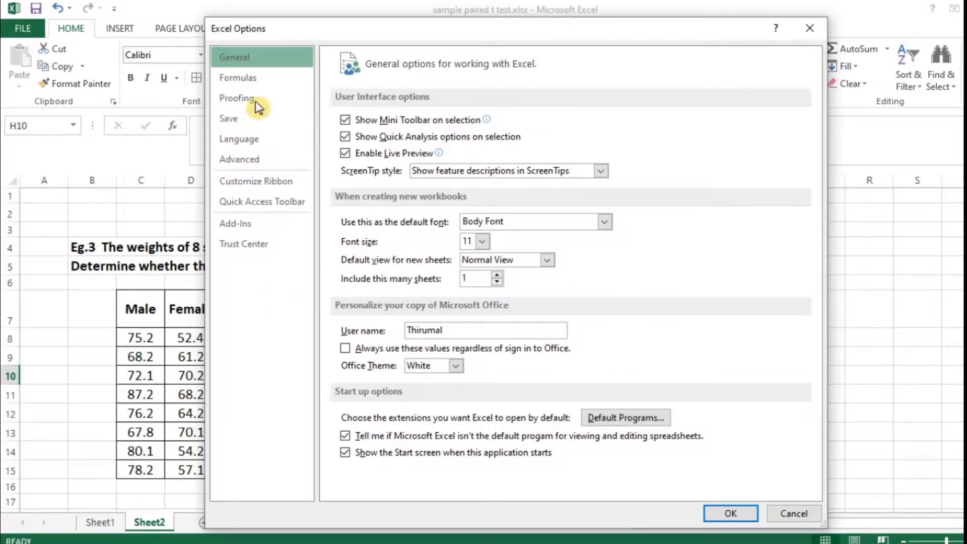
{"action": "left_click", "coordinate": [278, 226]}
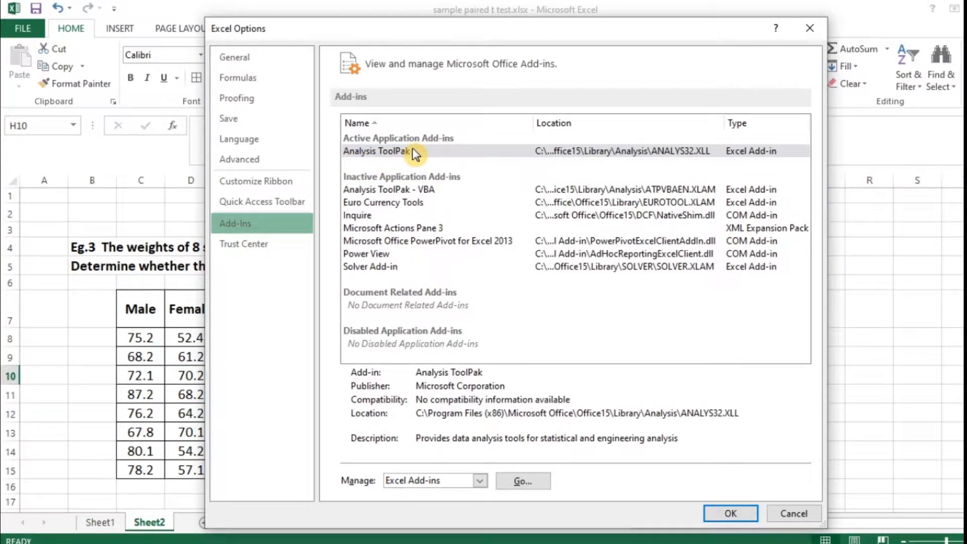
{"action": "left_click", "coordinate": [458, 151]}
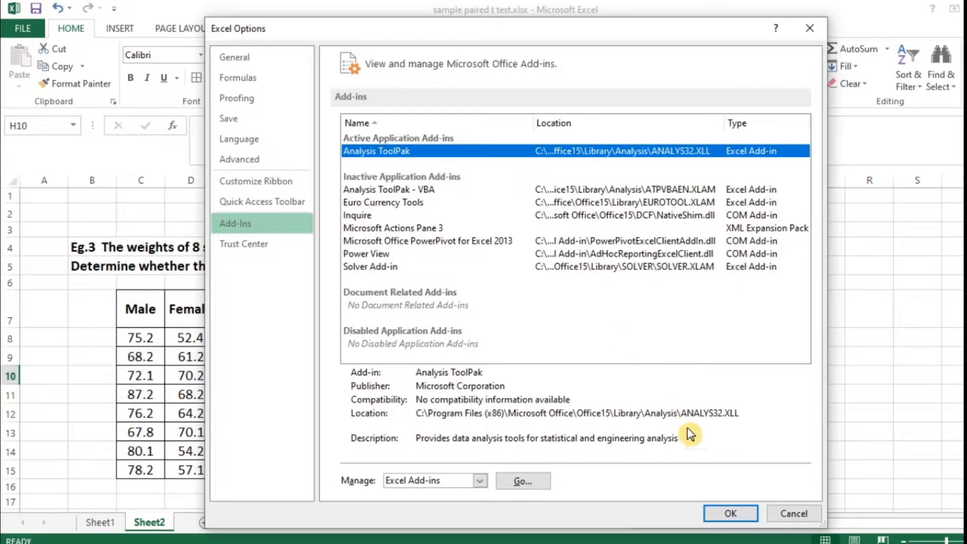
{"action": "left_click", "coordinate": [732, 514]}
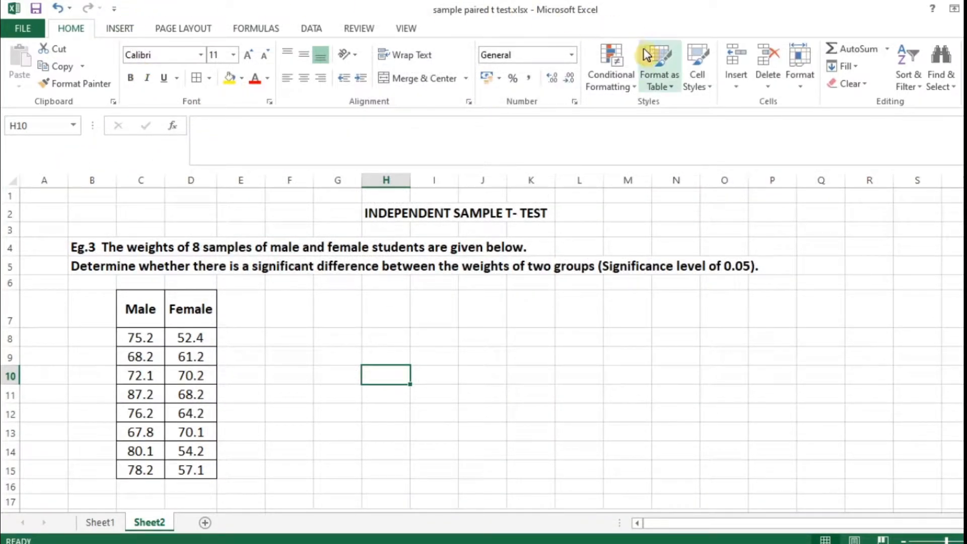
Open the data analysis tool "t-Test: Two-Sample Assuming Unequal Variances" for the male and female weights.
{"action": "left_click", "coordinate": [314, 28]}
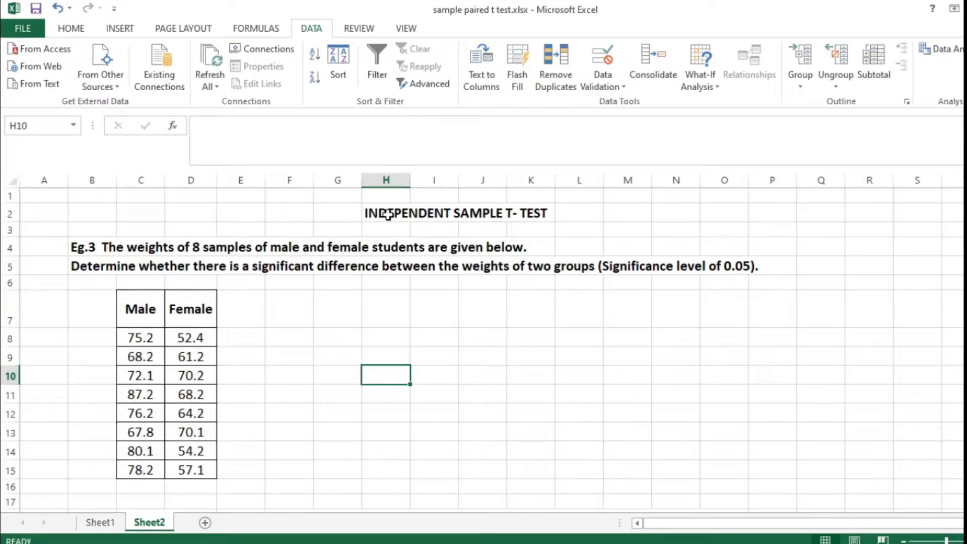
{"action": "left_click", "coordinate": [960, 51]}
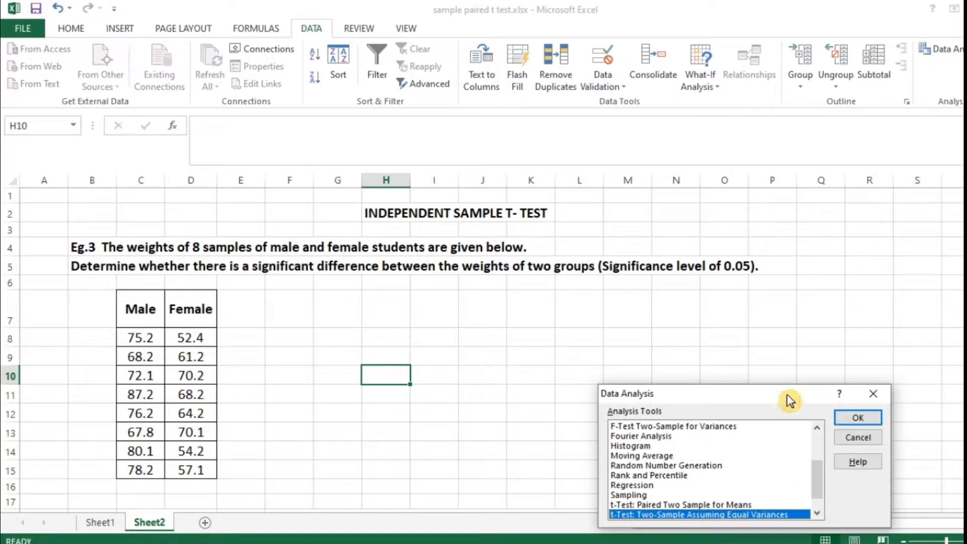
{"action": "left_click_drag", "start_coordinate": [750, 393], "coordinate": [698, 275]}
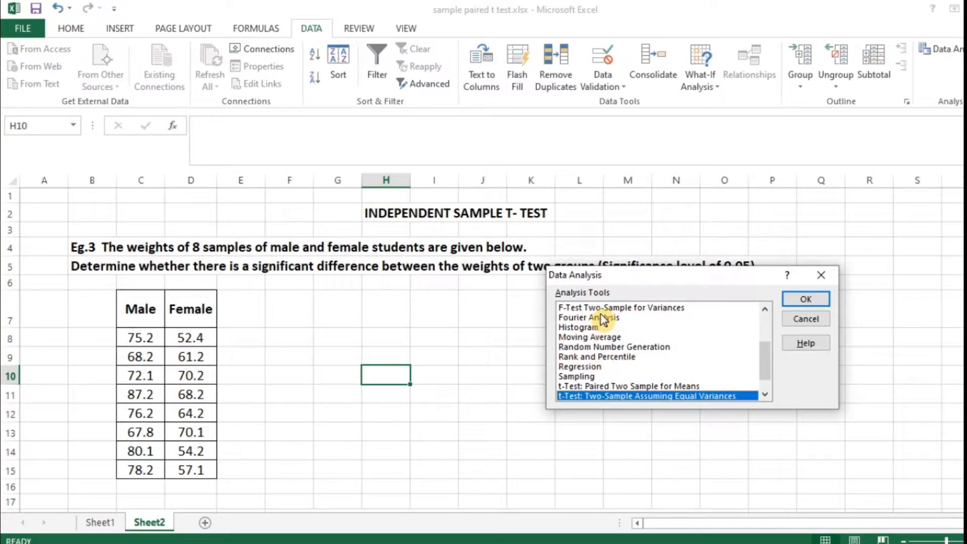
{"action": "left_click_drag", "start_coordinate": [766, 361], "coordinate": [712, 406]}
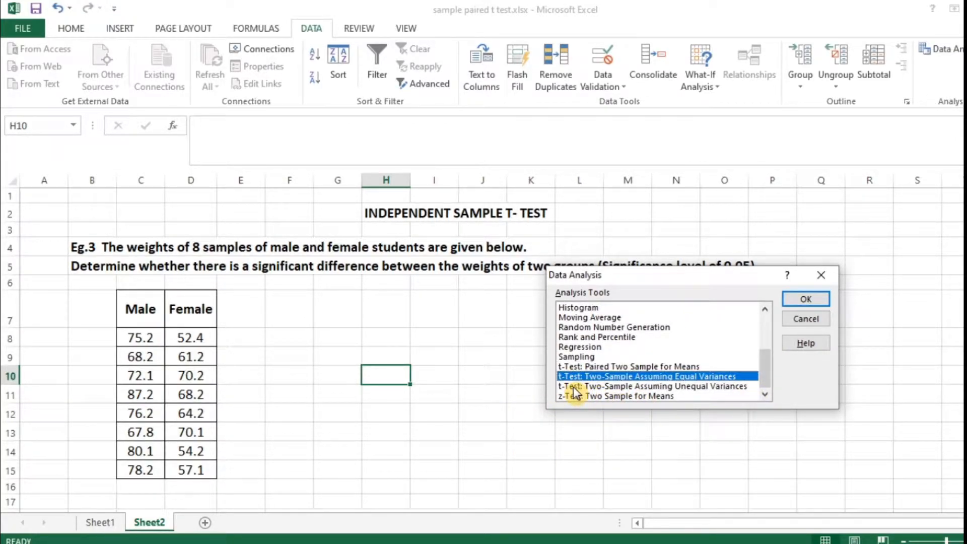
{"action": "left_click", "coordinate": [607, 386]}
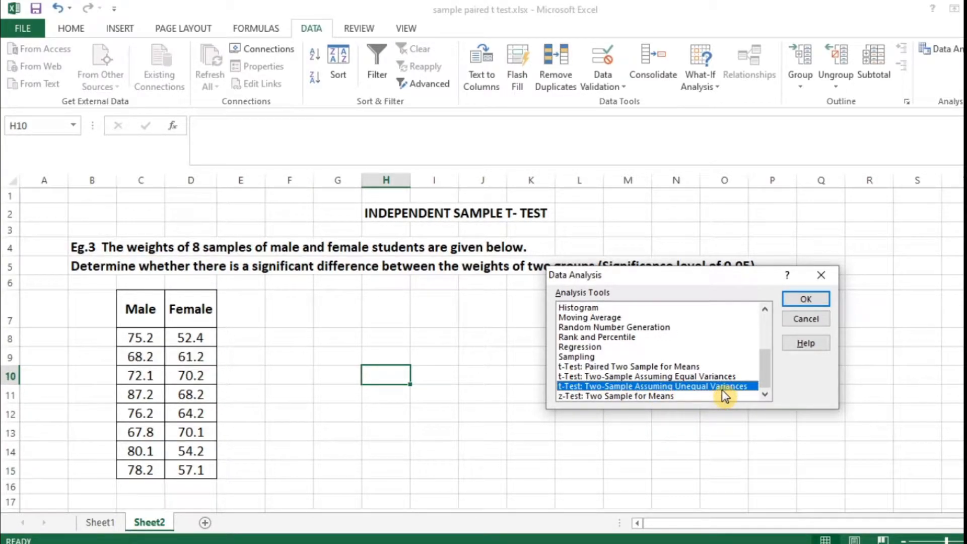
{"action": "left_click", "coordinate": [811, 299]}
{"action": "left_click_drag", "start_coordinate": [757, 246], "coordinate": [670, 217]}
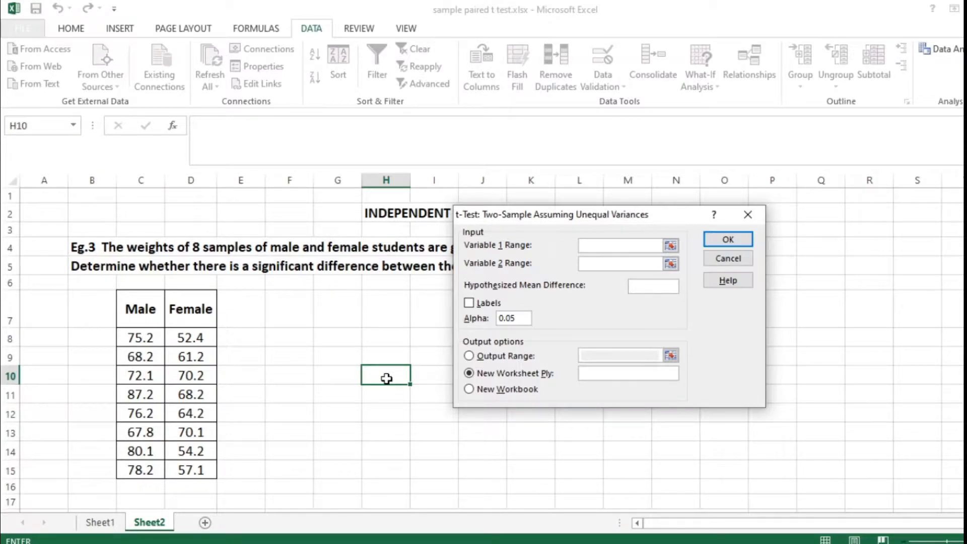
Set the t-test's Variable 1 range to C7:C15 and Variable 2 range to D7:D15, with labels included.
{"action": "left_click_drag", "start_coordinate": [135, 312], "coordinate": [137, 464]}
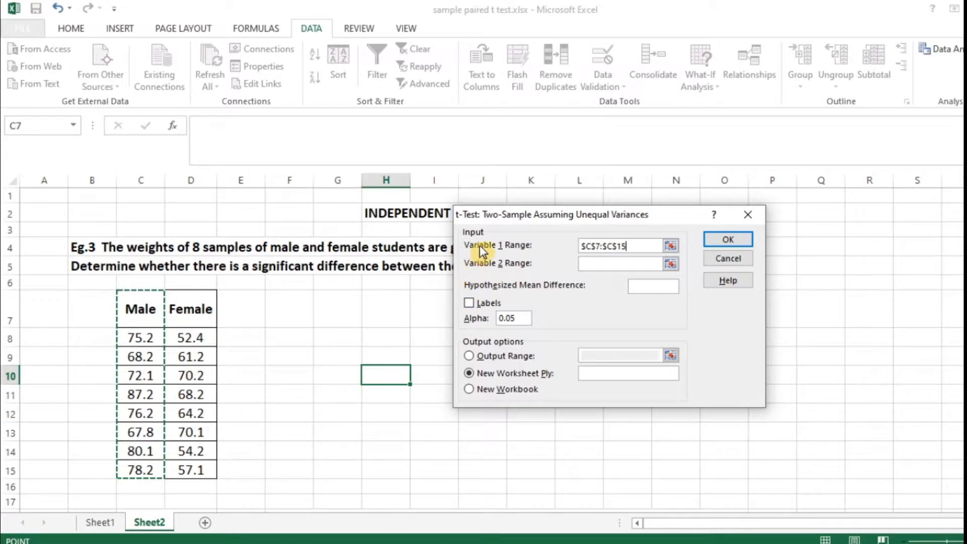
{"action": "left_click", "coordinate": [600, 264]}
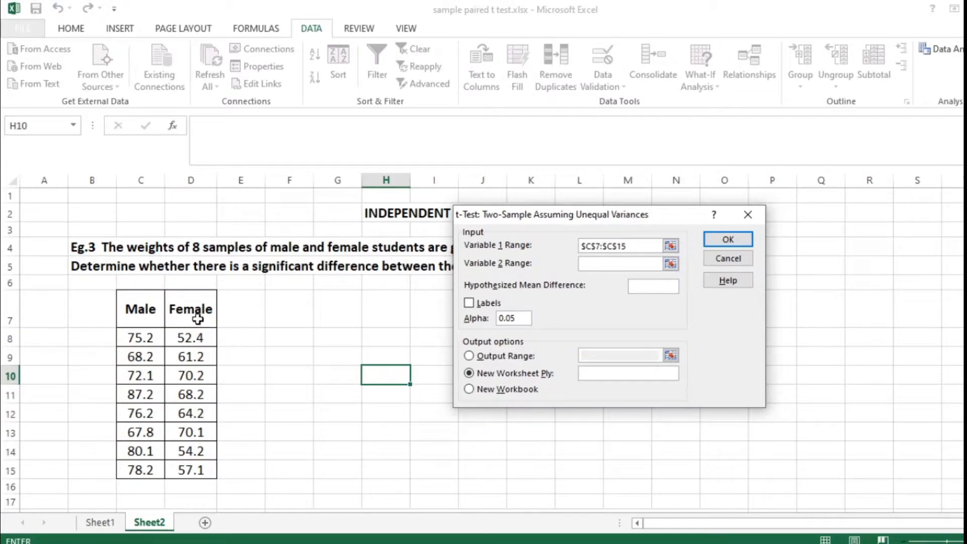
{"action": "left_click_drag", "start_coordinate": [196, 309], "coordinate": [197, 471]}
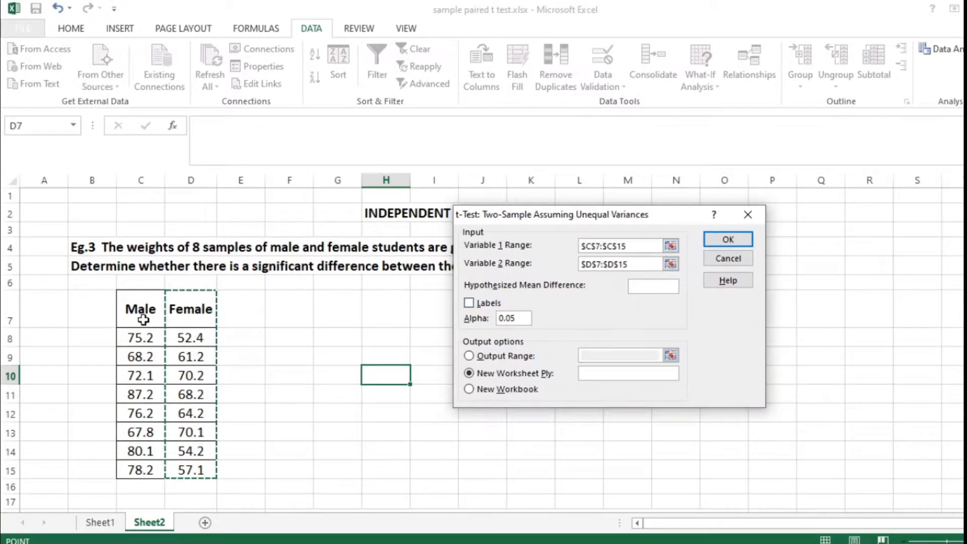
{"action": "left_click", "coordinate": [468, 302]}
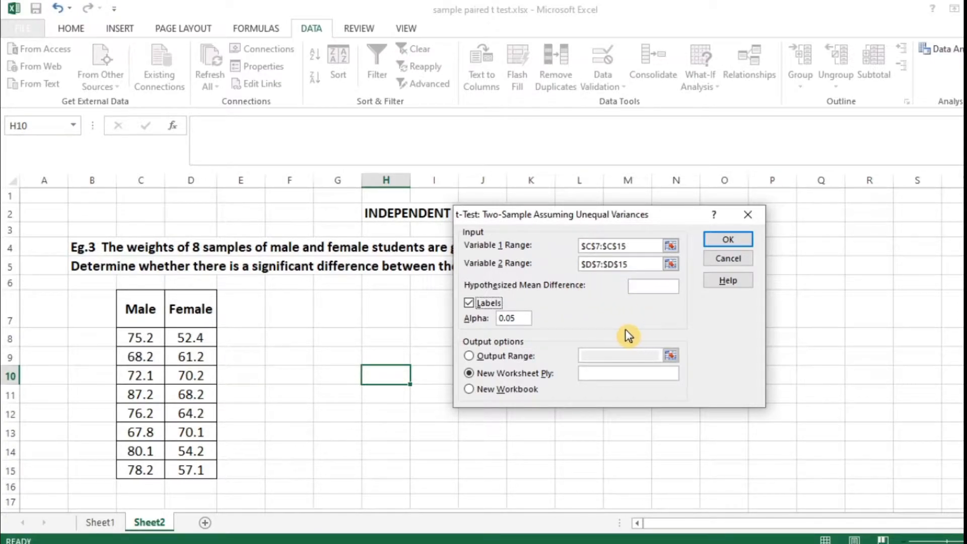
Set the t-test's output range to cell H8 on the same sheet and run the test.
{"action": "left_click_drag", "start_coordinate": [645, 213], "coordinate": [723, 211]}
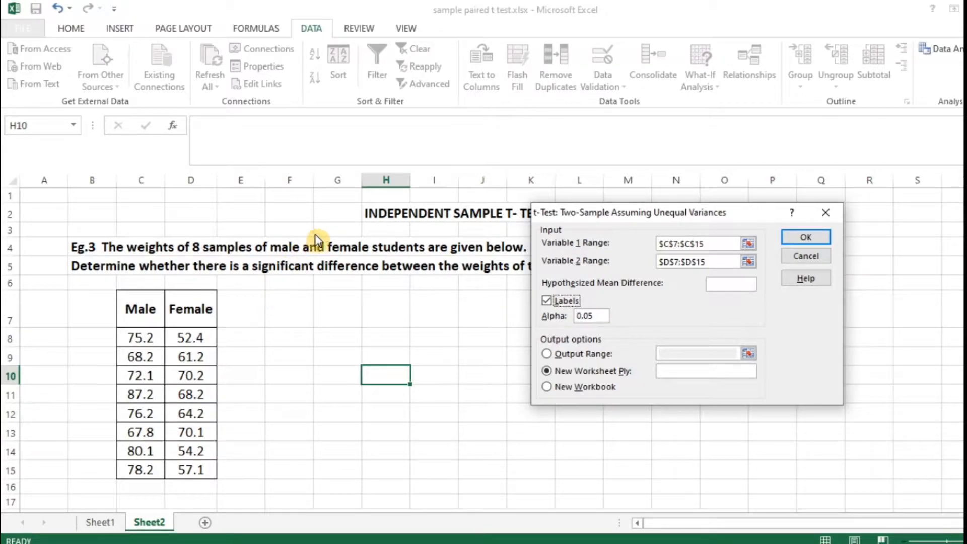
{"action": "left_click", "coordinate": [548, 354]}
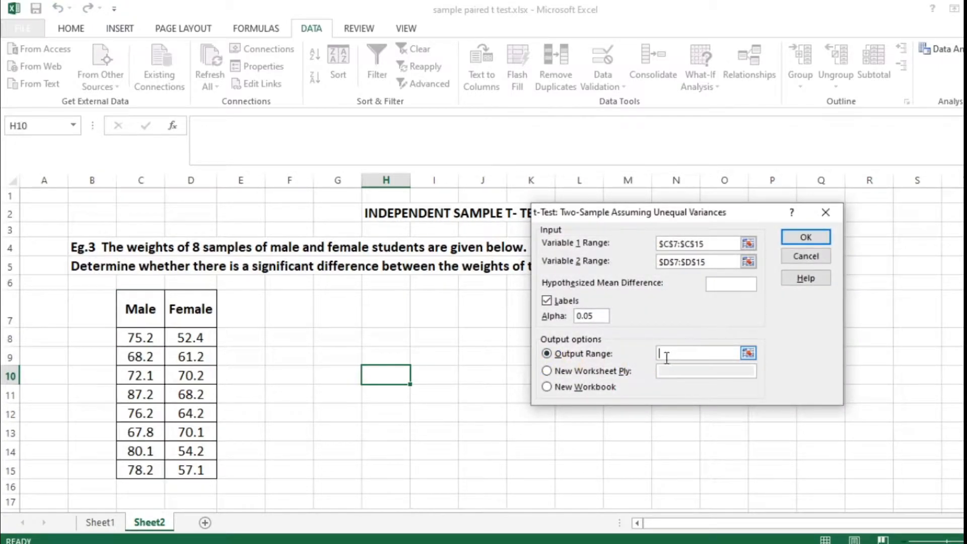
{"action": "left_click", "coordinate": [383, 337]}
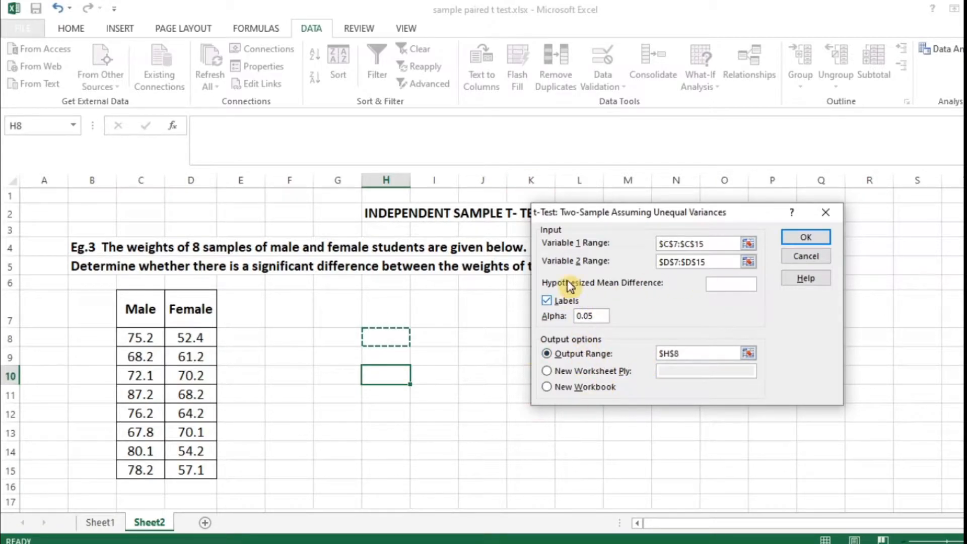
{"action": "left_click", "coordinate": [806, 236]}
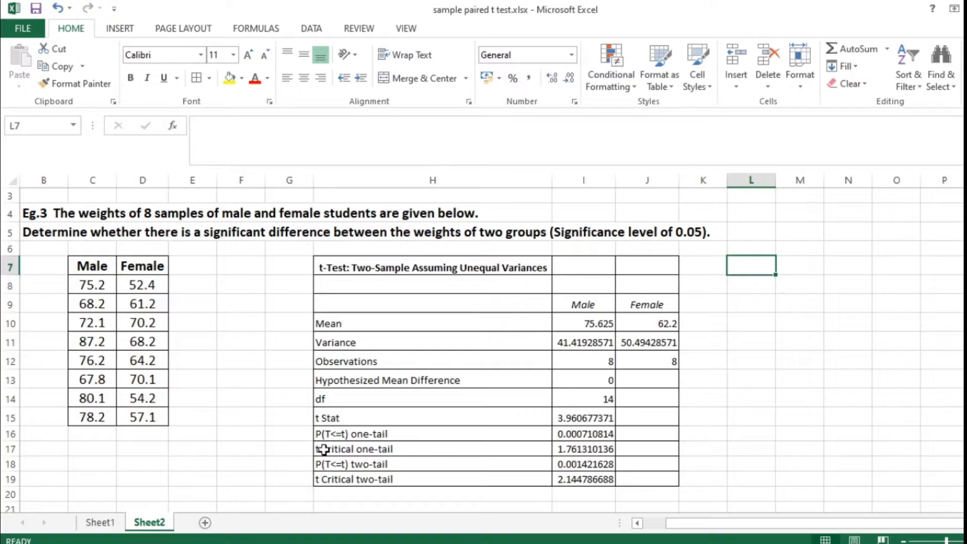
Compare the t Stat with the one-tail critical value and examine the null and alternative hypotheses and decision rules.
{"action": "scroll", "coordinate": [272, 400], "scroll_direction": "down", "scroll_amount": 1}
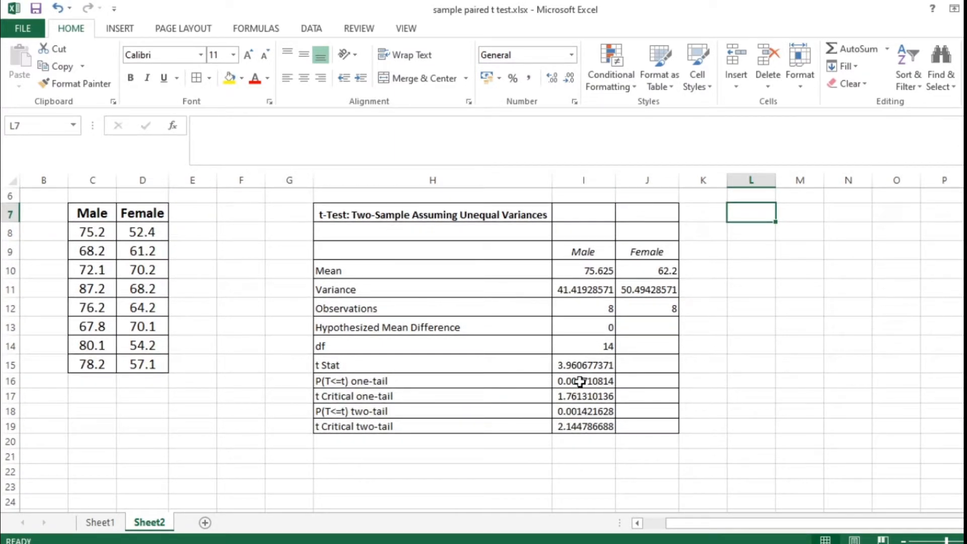
{"action": "left_click", "coordinate": [573, 368]}
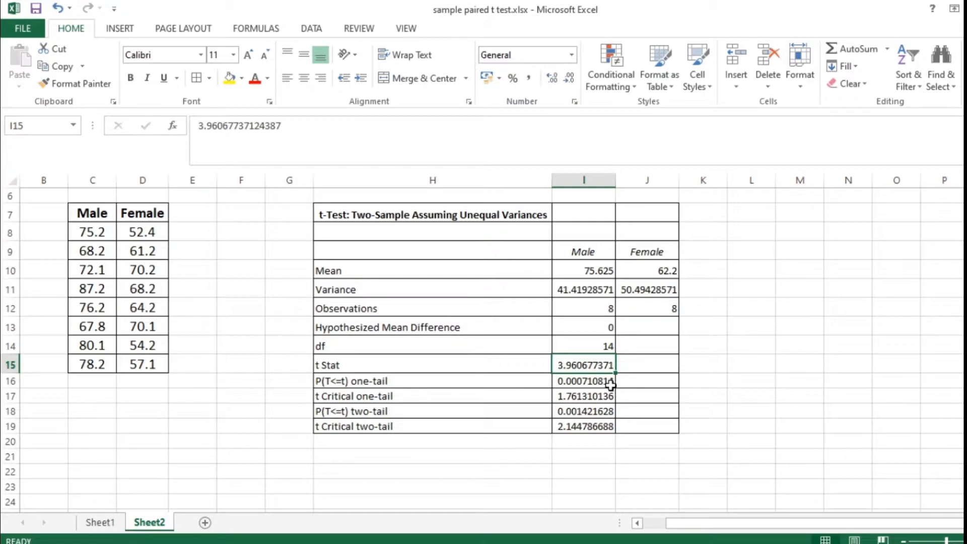
{"action": "left_click", "coordinate": [407, 398]}
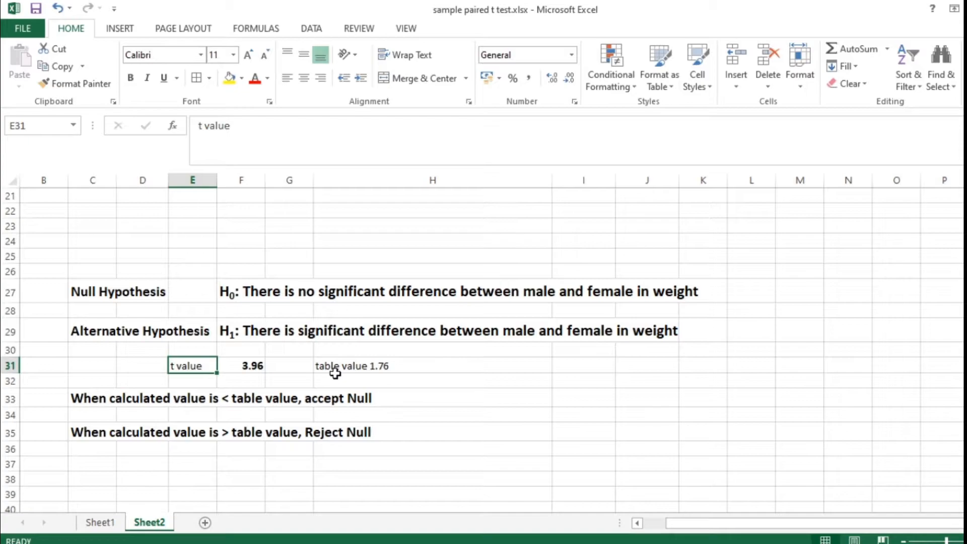
{"action": "scroll", "coordinate": [723, 363], "scroll_direction": "up", "scroll_amount": 4}
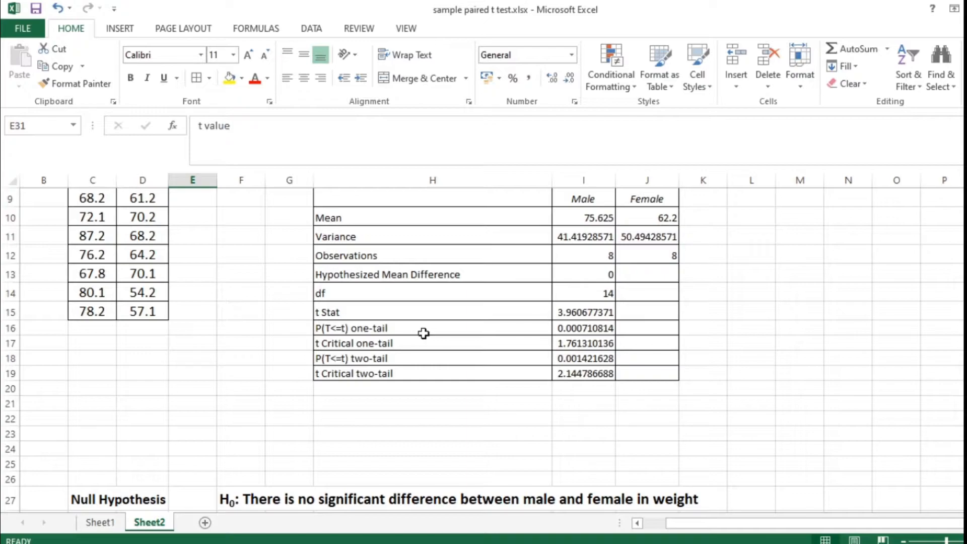
{"action": "scroll", "coordinate": [424, 334], "scroll_direction": "down", "scroll_amount": 4}
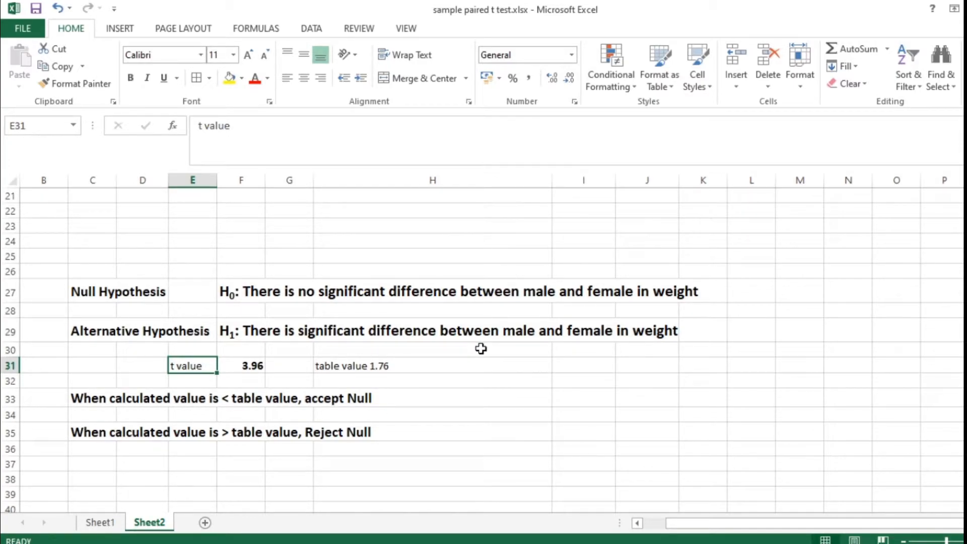
{"action": "scroll", "coordinate": [474, 330], "scroll_direction": "up", "scroll_amount": 5}
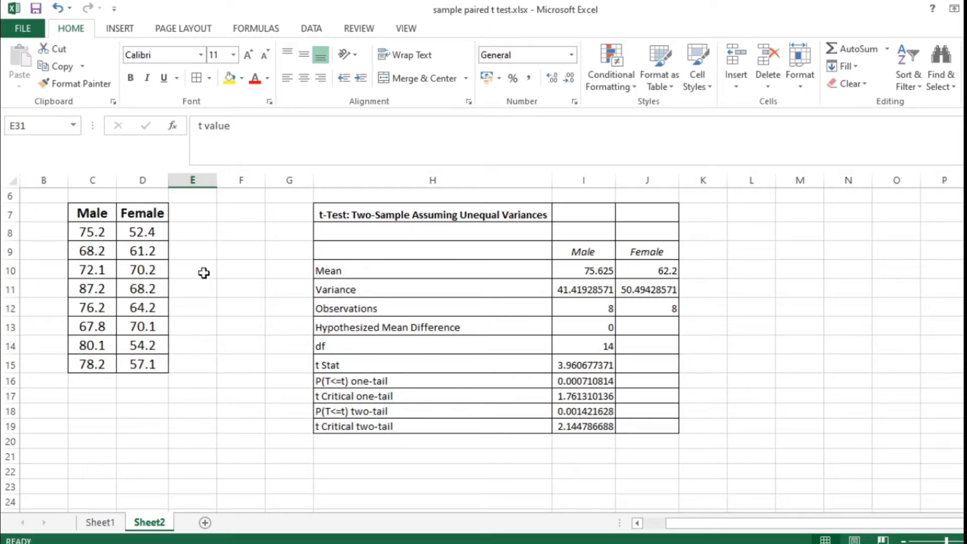
{"action": "scroll", "coordinate": [255, 291], "scroll_direction": "up", "scroll_amount": 2}
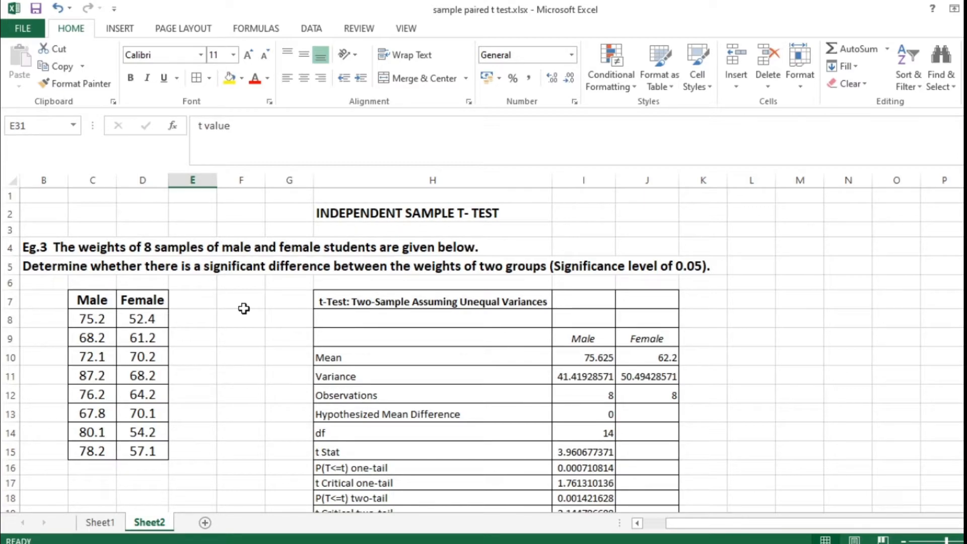
On Sheet1, insert three blank rows between the Before/After table and the Null Hypothesis line.
{"action": "left_click", "coordinate": [104, 524]}
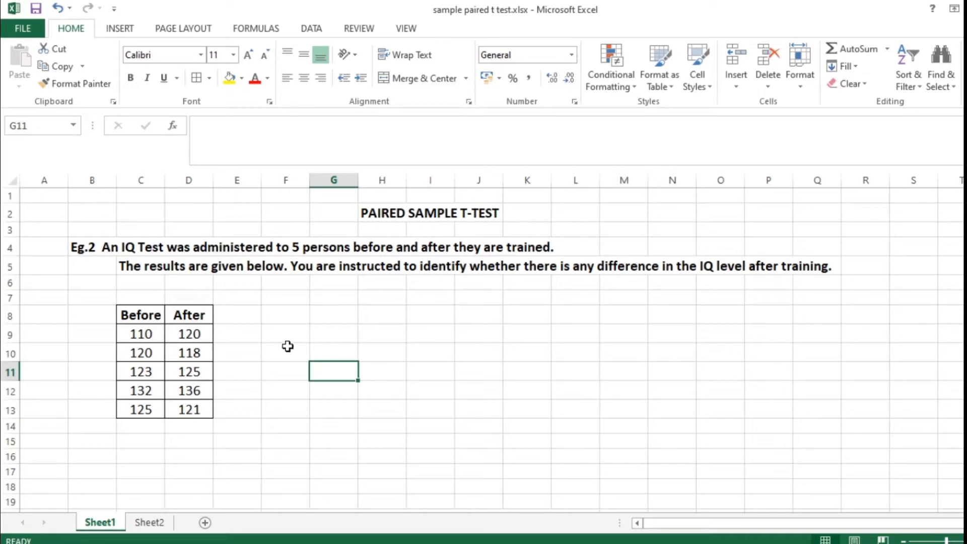
{"action": "scroll", "coordinate": [287, 341], "scroll_direction": "down", "scroll_amount": 3}
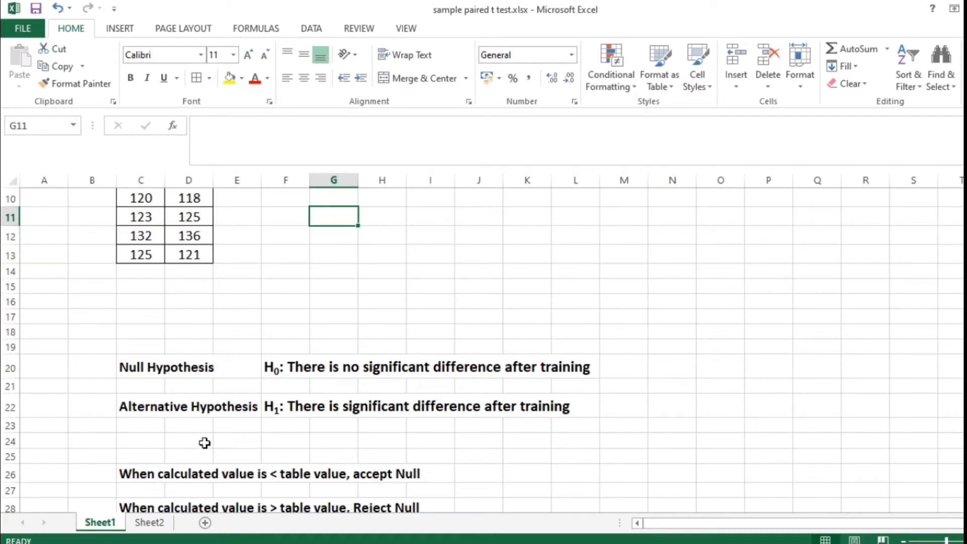
{"action": "scroll", "coordinate": [204, 442], "scroll_direction": "up", "scroll_amount": 3}
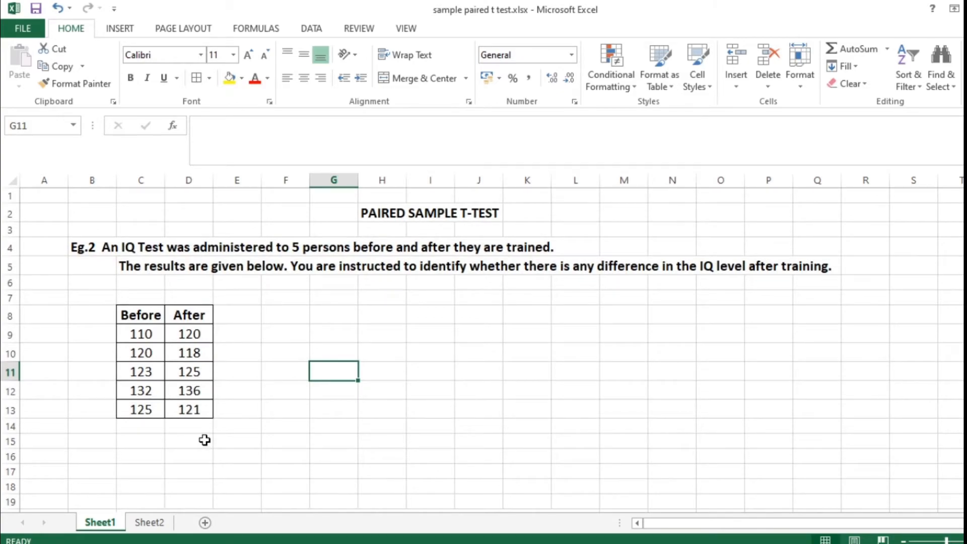
{"action": "scroll", "coordinate": [204, 440], "scroll_direction": "down", "scroll_amount": 2}
{"action": "right_click", "coordinate": [12, 355]}
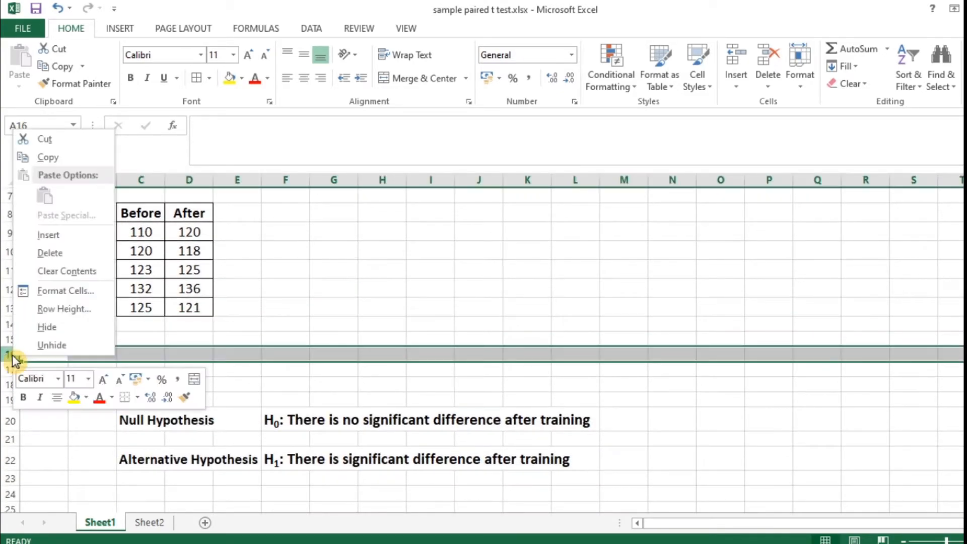
{"action": "left_click", "coordinate": [50, 235]}
{"action": "left_click", "coordinate": [10, 370]}
{"action": "right_click", "coordinate": [10, 370]}
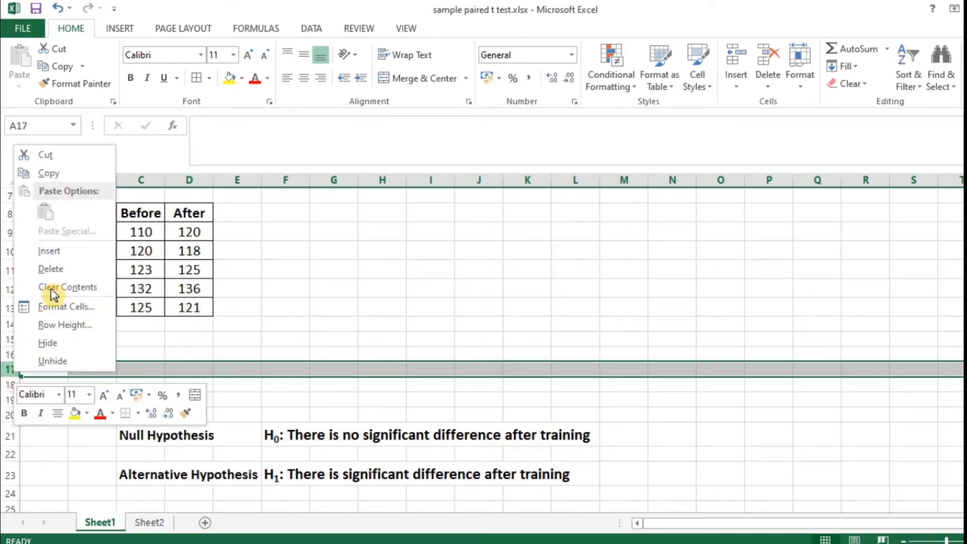
{"action": "left_click", "coordinate": [61, 252]}
{"action": "left_click", "coordinate": [10, 414]}
{"action": "right_click", "coordinate": [10, 414]}
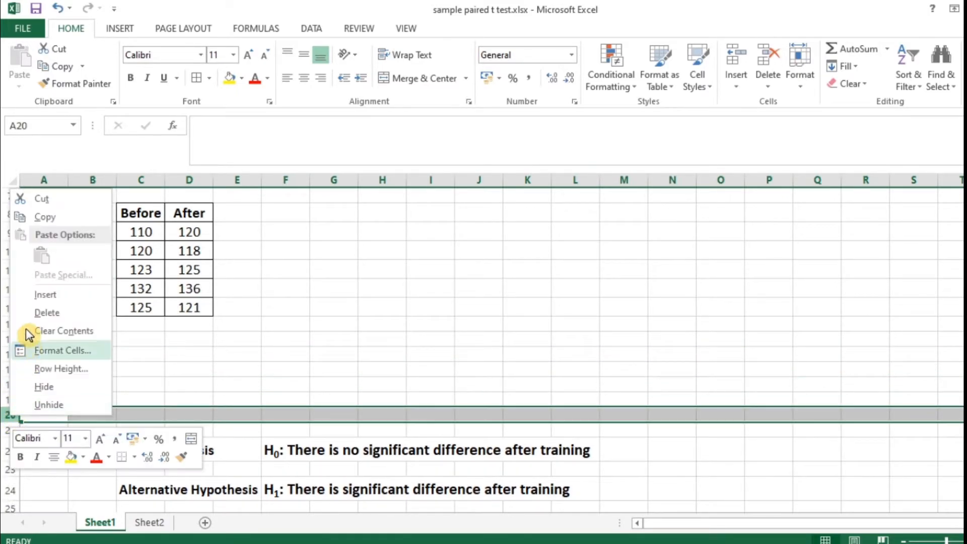
{"action": "left_click", "coordinate": [45, 294]}
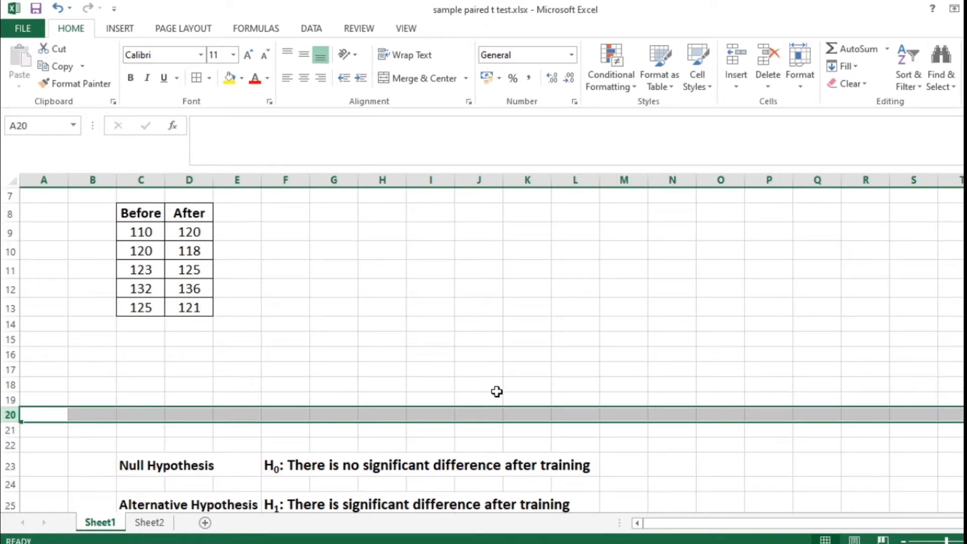
Start the t-Test: Paired Two Sample for Means analysis for the Before/After IQ scores.
{"action": "scroll", "coordinate": [497, 391], "scroll_direction": "up", "scroll_amount": 2}
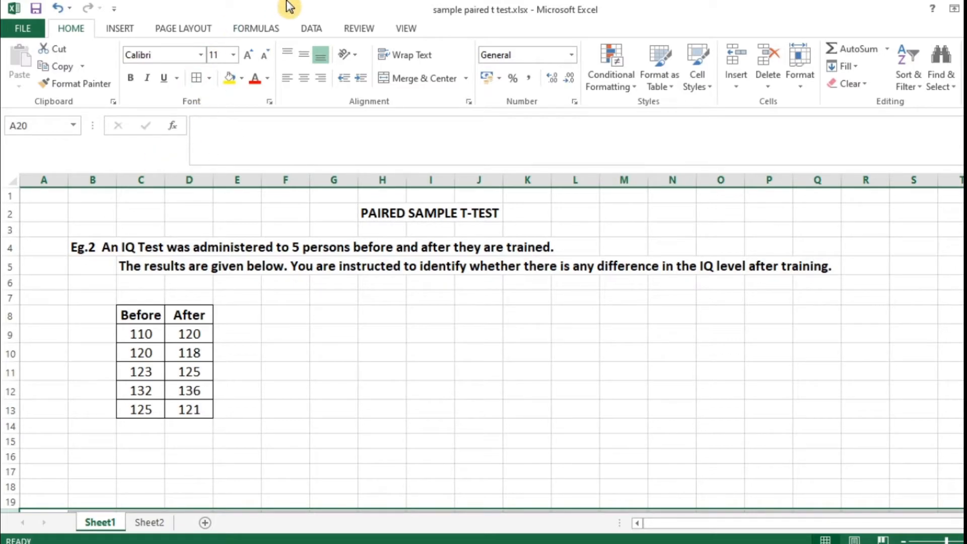
{"action": "left_click", "coordinate": [311, 29]}
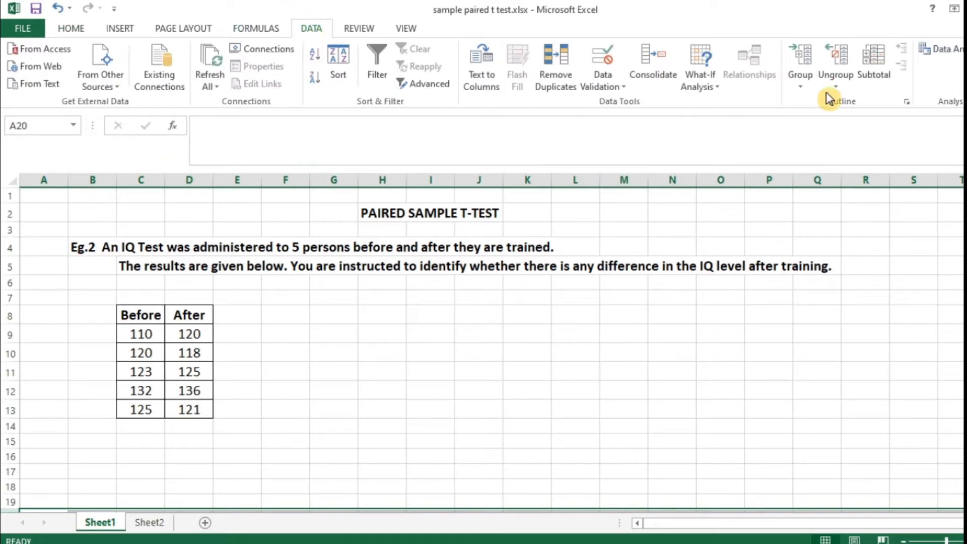
{"action": "left_click", "coordinate": [956, 49]}
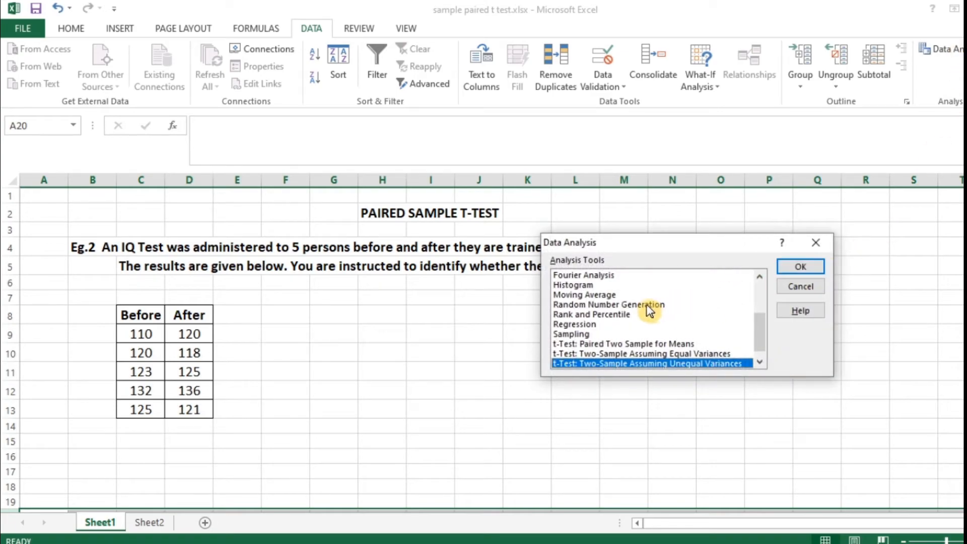
{"action": "left_click_drag", "start_coordinate": [676, 239], "coordinate": [631, 268]}
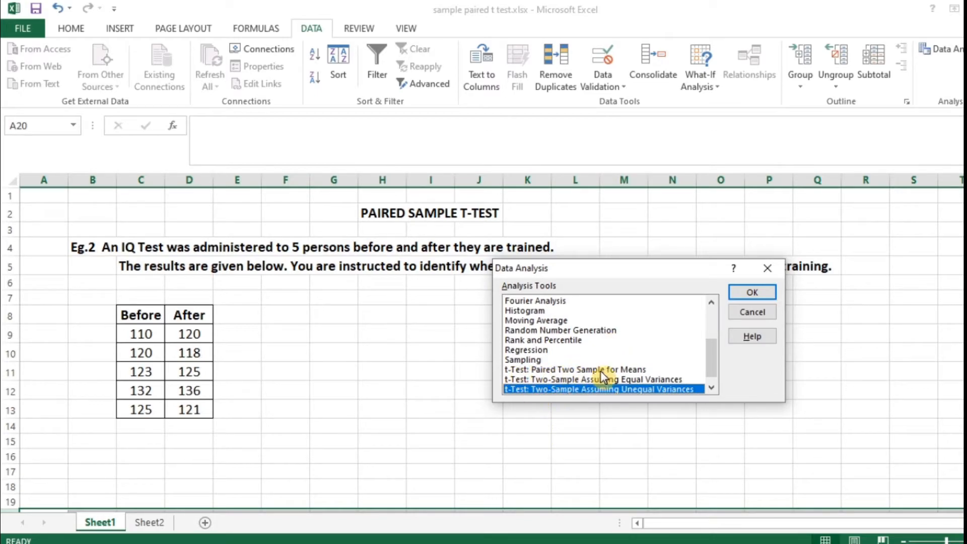
{"action": "left_click", "coordinate": [618, 370]}
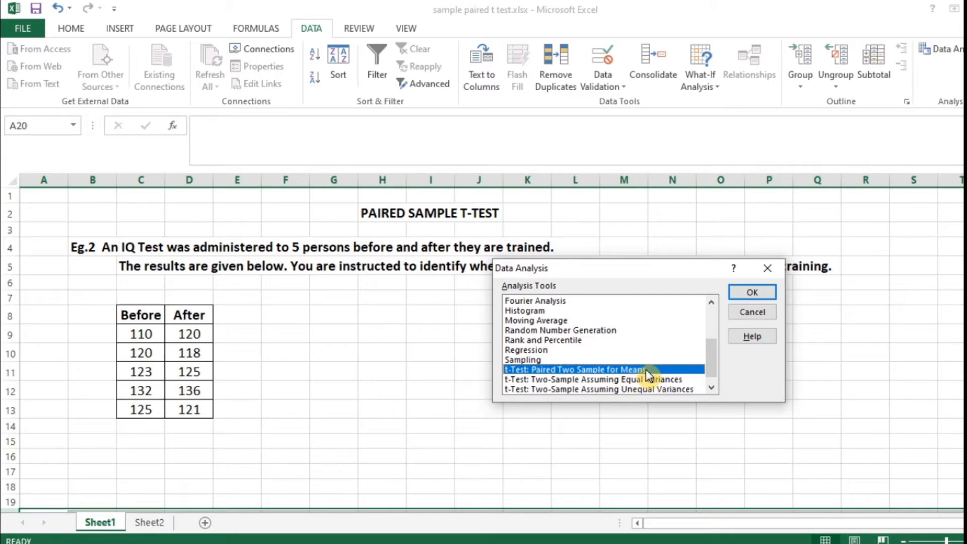
{"action": "left_click", "coordinate": [760, 292]}
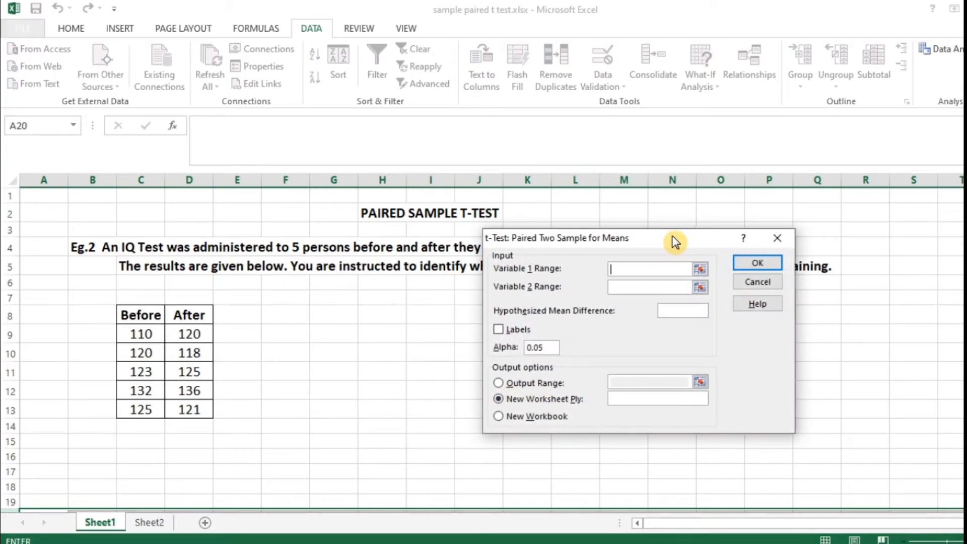
{"action": "left_click_drag", "start_coordinate": [671, 237], "coordinate": [597, 253]}
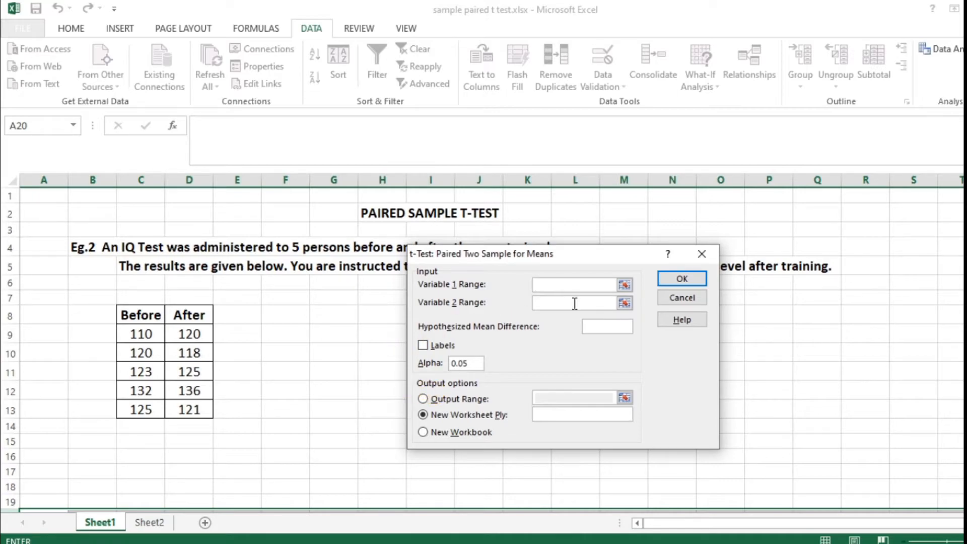
Set the Variable 1 range to C8:C13 and Variable 2 range to D8:D13, with a hypothesized mean difference of 0 and labels included.
{"action": "left_click_drag", "start_coordinate": [140, 315], "coordinate": [141, 405]}
{"action": "key", "text": "Tab"}
{"action": "left_click_drag", "start_coordinate": [194, 315], "coordinate": [189, 412]}
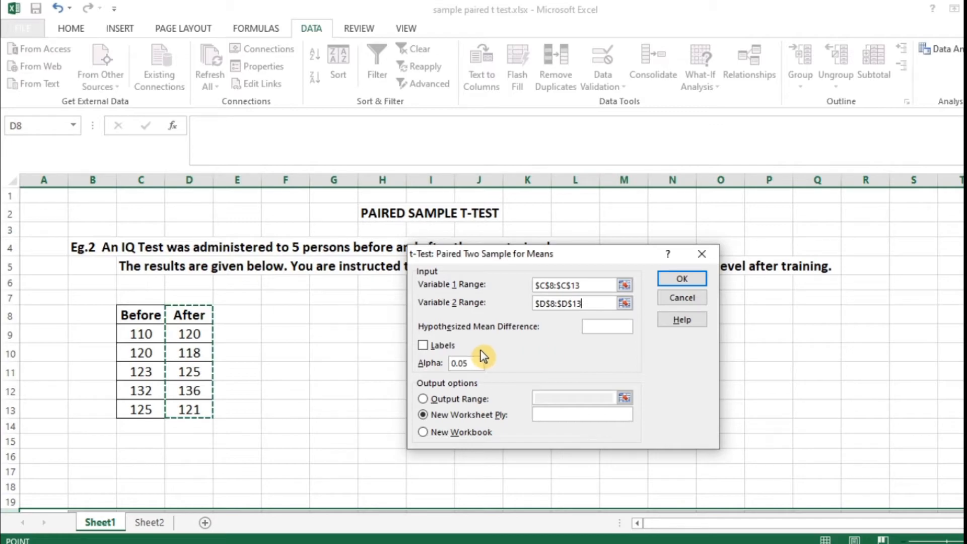
{"action": "left_click", "coordinate": [600, 329]}
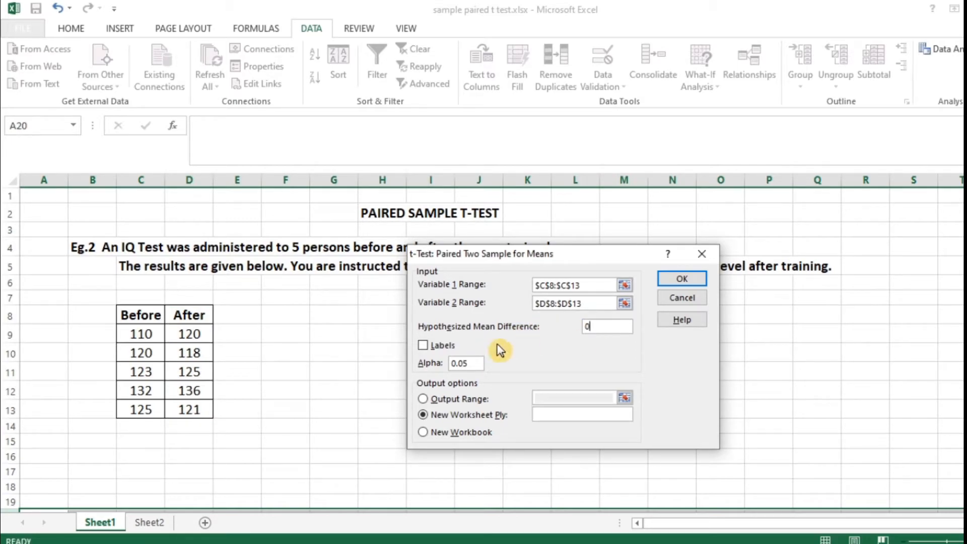
{"action": "left_click", "coordinate": [423, 345]}
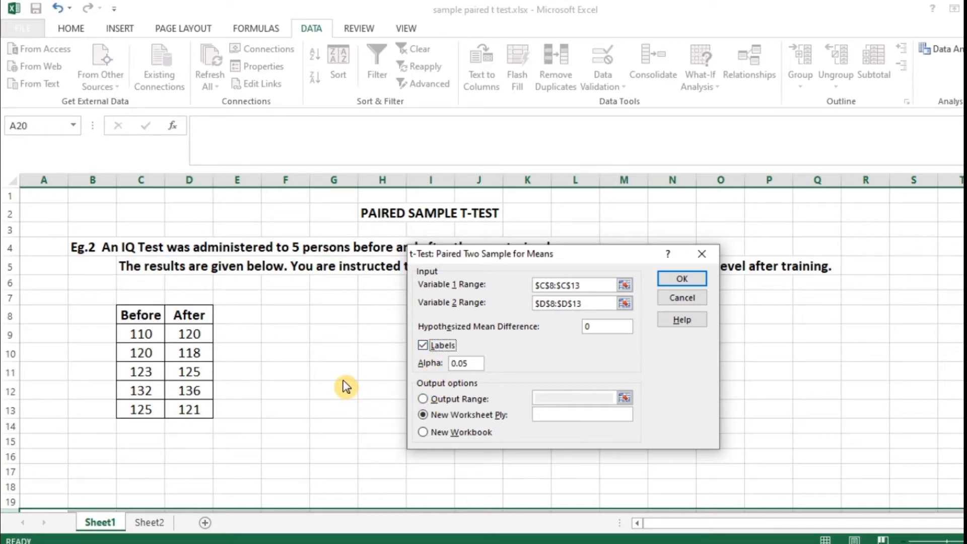
Set the paired t-test's output range to cell G7 on the same sheet and run the test.
{"action": "left_click", "coordinate": [422, 399]}
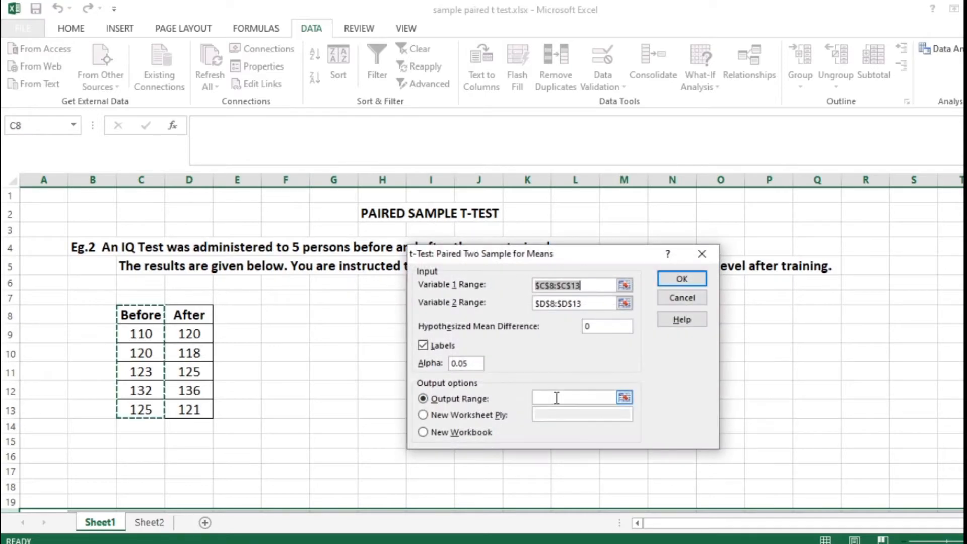
{"action": "left_click", "coordinate": [556, 398]}
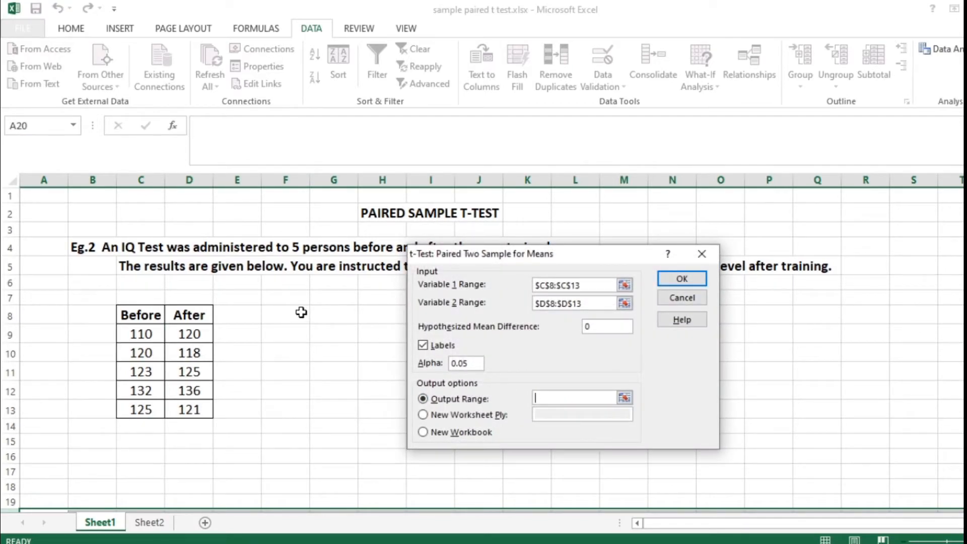
{"action": "left_click", "coordinate": [335, 301]}
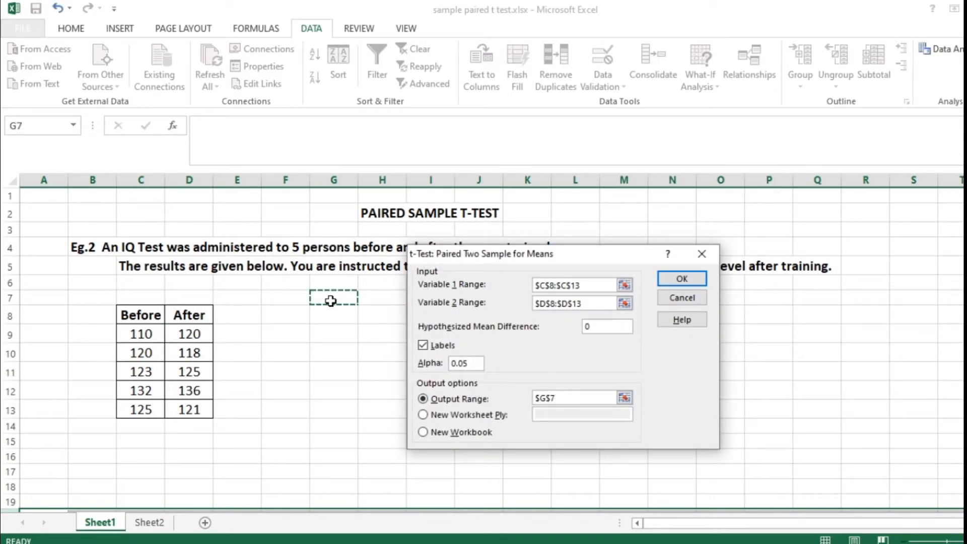
{"action": "left_click", "coordinate": [681, 281]}
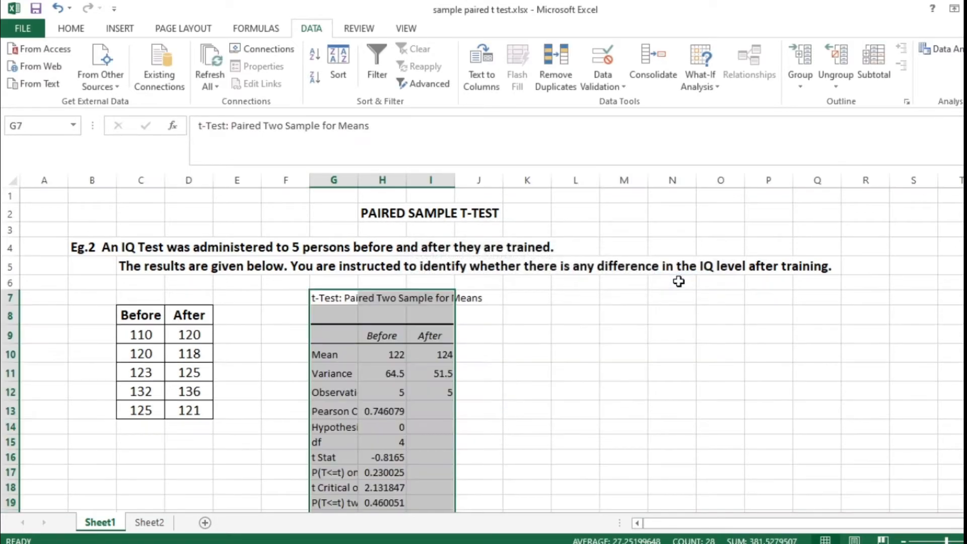
Autofit columns G and H to the contents of the t-test results table.
{"action": "scroll", "coordinate": [528, 403], "scroll_direction": "down", "scroll_amount": 1}
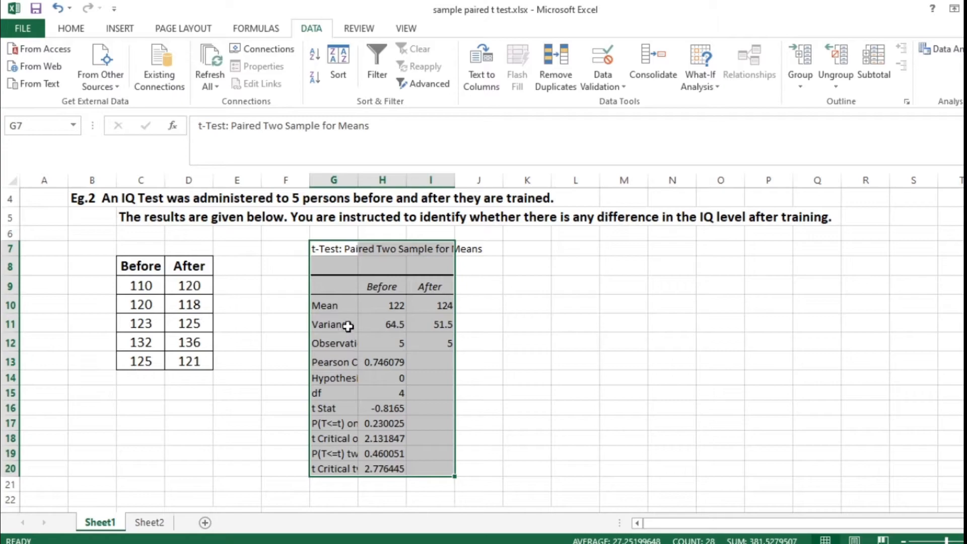
{"action": "left_click_drag", "start_coordinate": [356, 180], "coordinate": [357, 179]}
{"action": "double_click", "coordinate": [356, 180]}
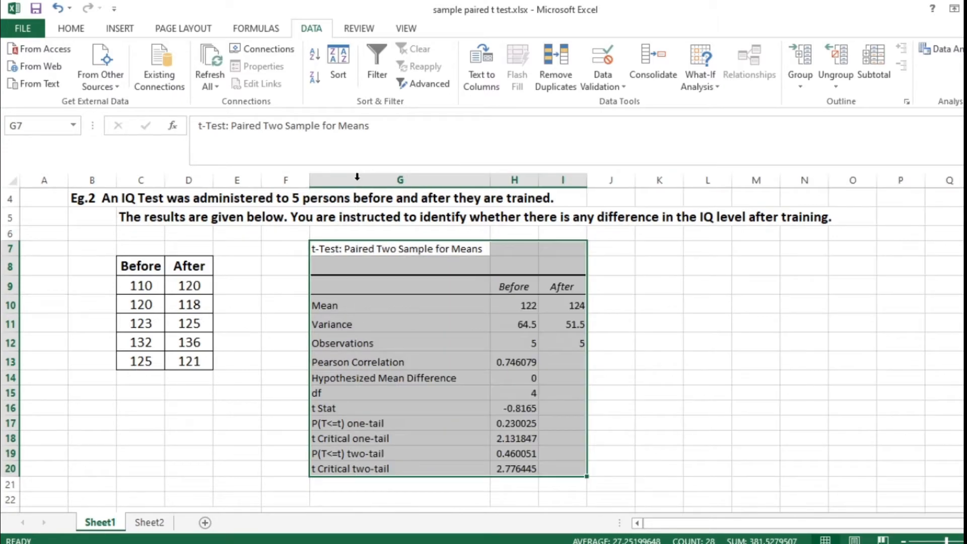
{"action": "double_click", "coordinate": [537, 180]}
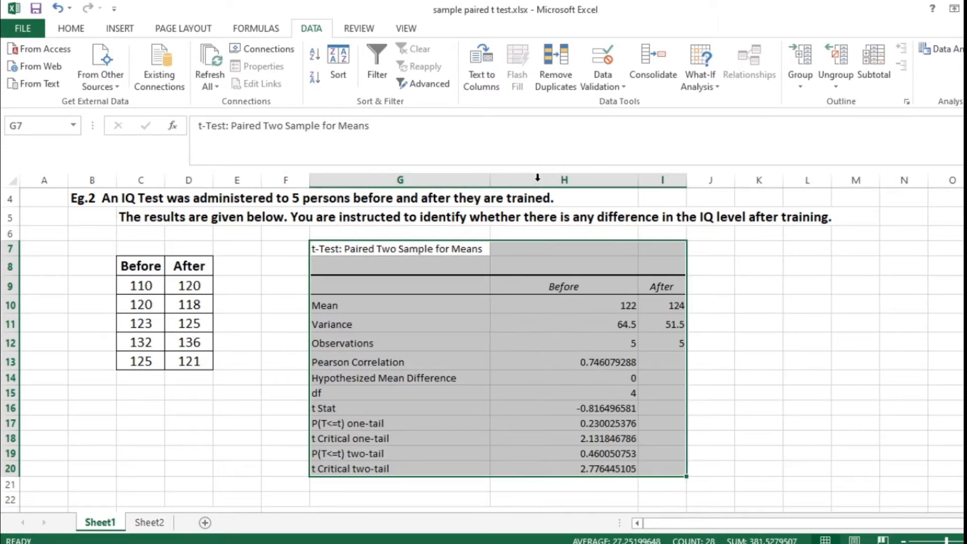
Apply all borders to the results table G7:I20 and make its title in G7 bold.
{"action": "left_click_drag", "start_coordinate": [342, 251], "coordinate": [667, 468]}
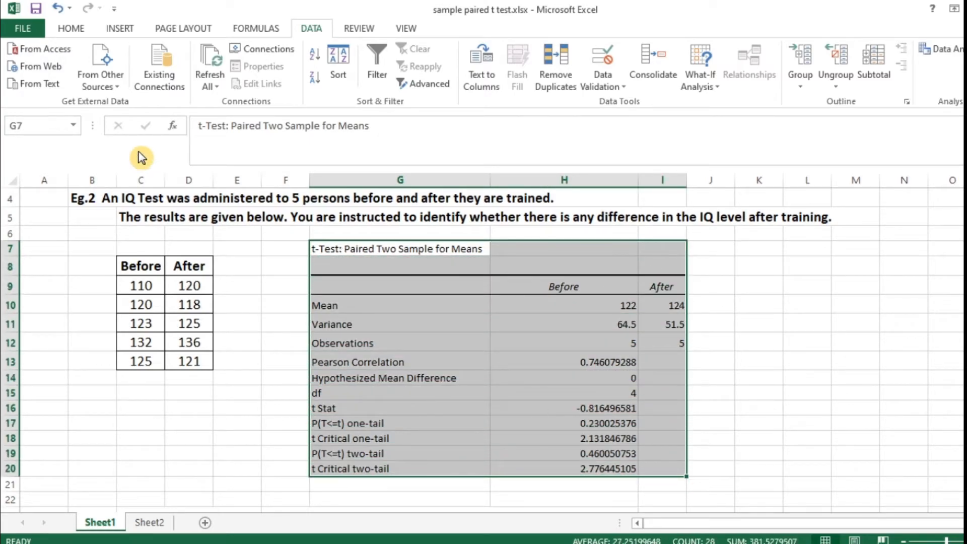
{"action": "left_click", "coordinate": [70, 29]}
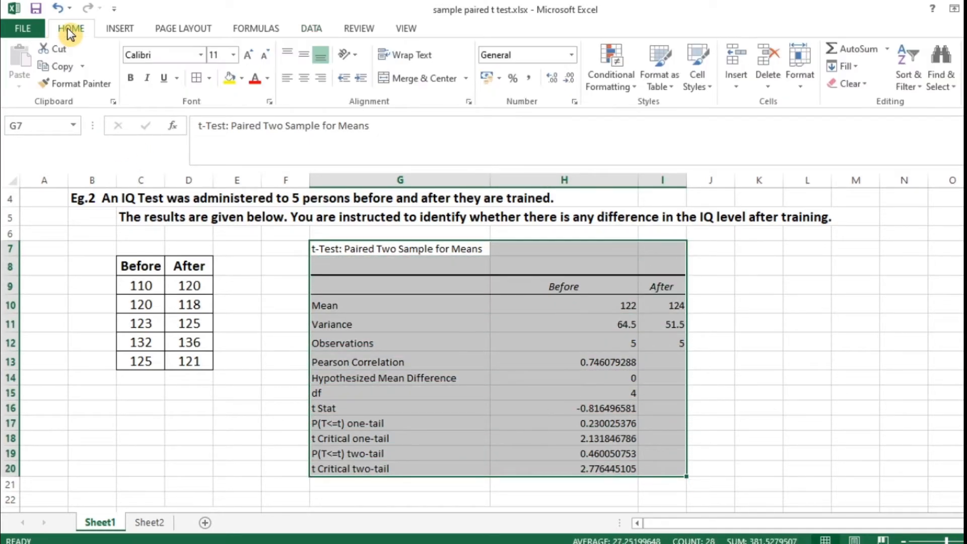
{"action": "left_click", "coordinate": [197, 78]}
{"action": "left_click", "coordinate": [349, 249]}
{"action": "left_click", "coordinate": [131, 78]}
Enter "calculated value -0.81" in cell E26, below the Alternative Hypothesis line.
{"action": "scroll", "coordinate": [252, 309], "scroll_direction": "up", "scroll_amount": 1}
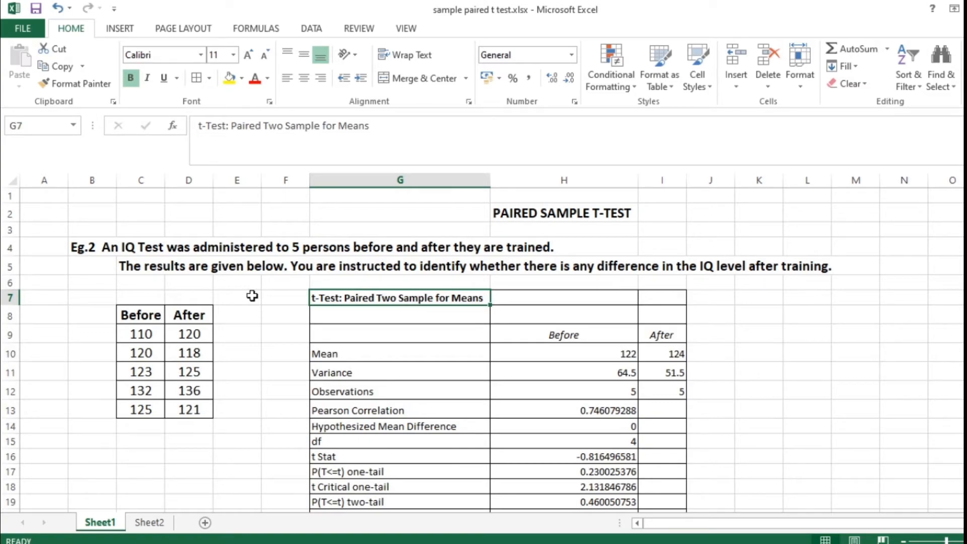
{"action": "scroll", "coordinate": [257, 373], "scroll_direction": "down", "scroll_amount": 1}
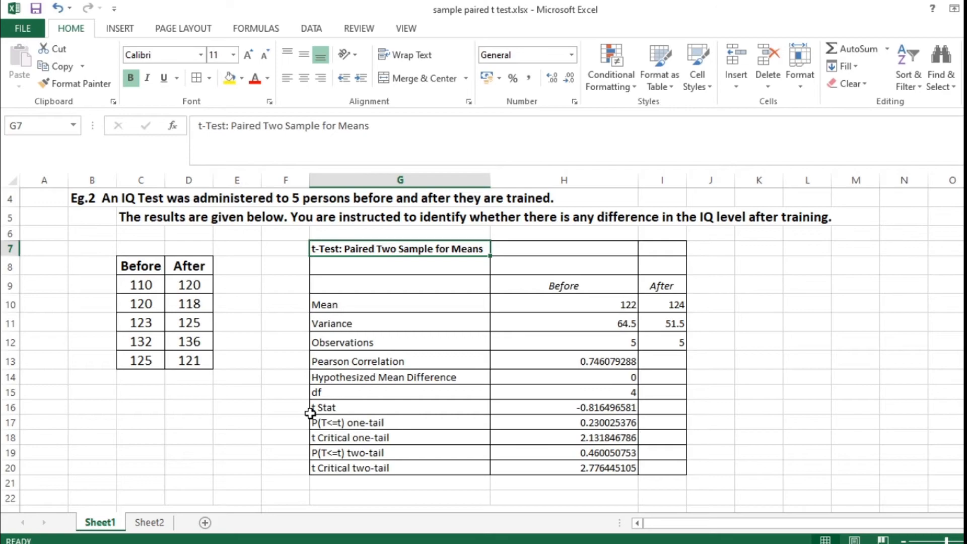
{"action": "scroll", "coordinate": [310, 413], "scroll_direction": "down", "scroll_amount": 2}
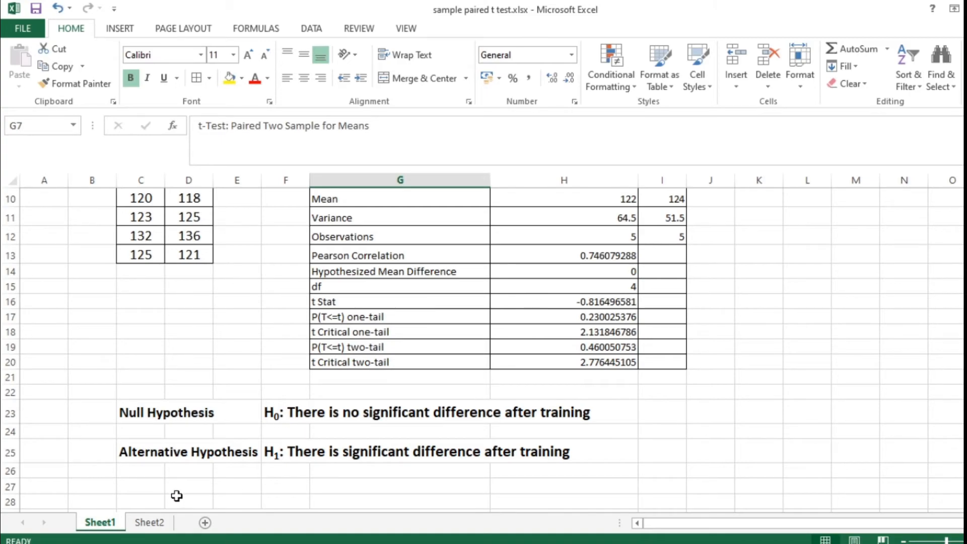
{"action": "left_click", "coordinate": [250, 475]}
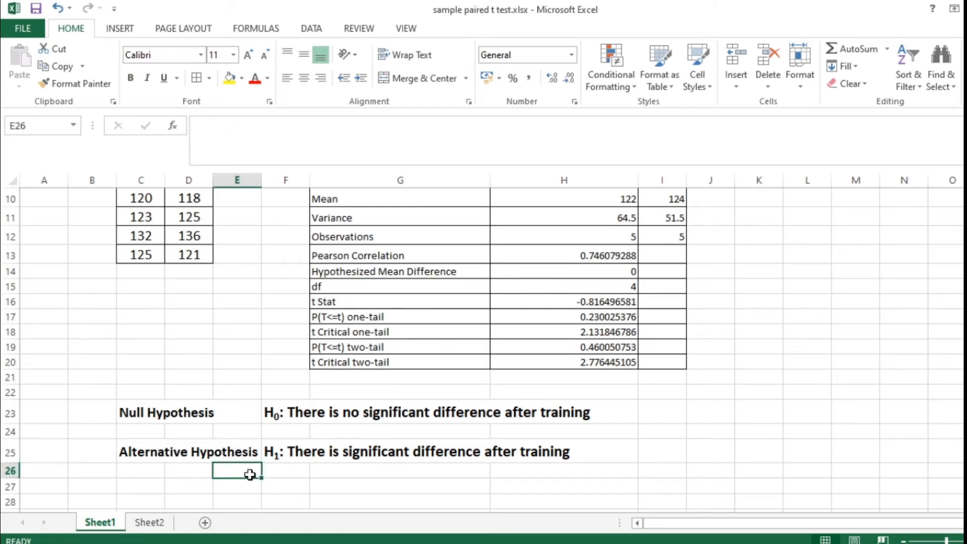
{"action": "type", "text": "cal"}
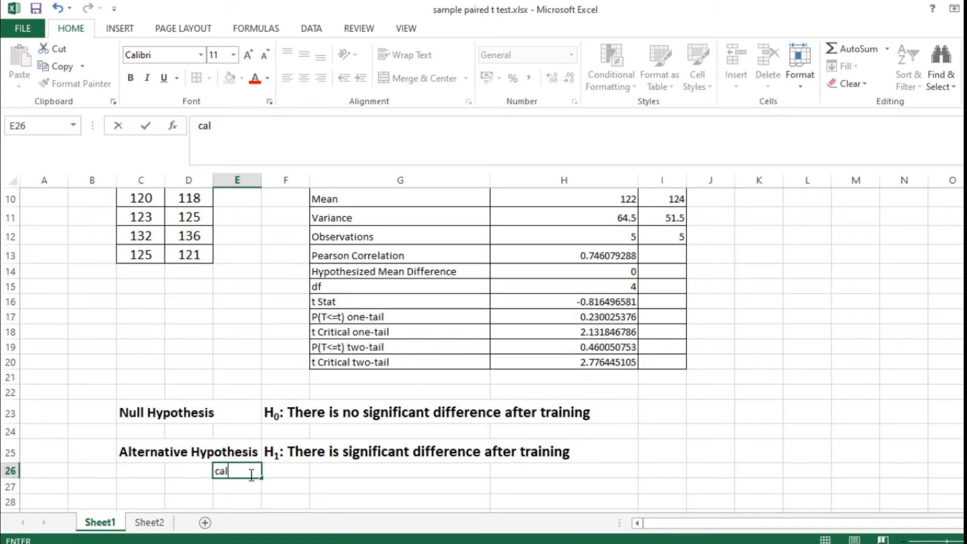
{"action": "type", "text": "culated  value"}
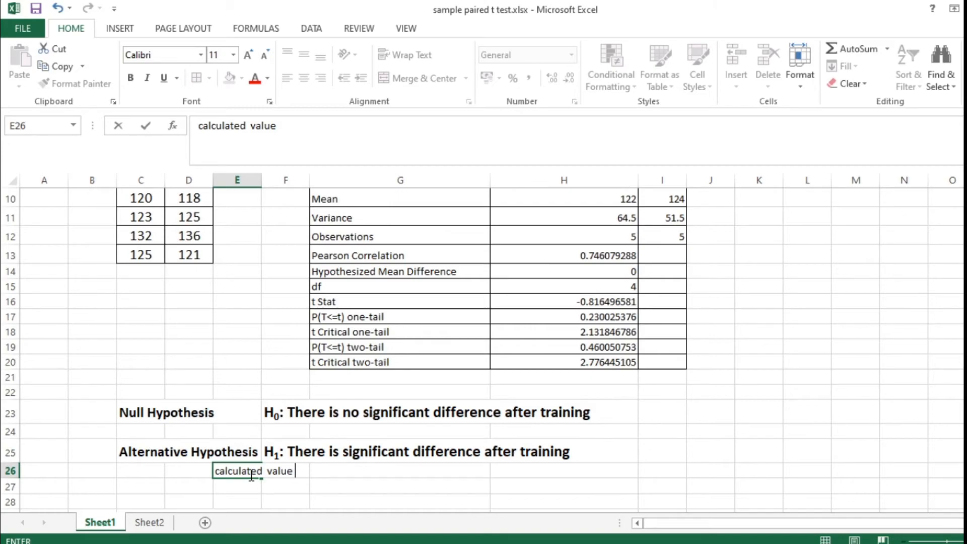
{"action": "type", "text": " -0.81"}
Enter "table value 2.13" in cell E27 and make the notes in E26:E27 bold.
{"action": "left_click", "coordinate": [226, 489]}
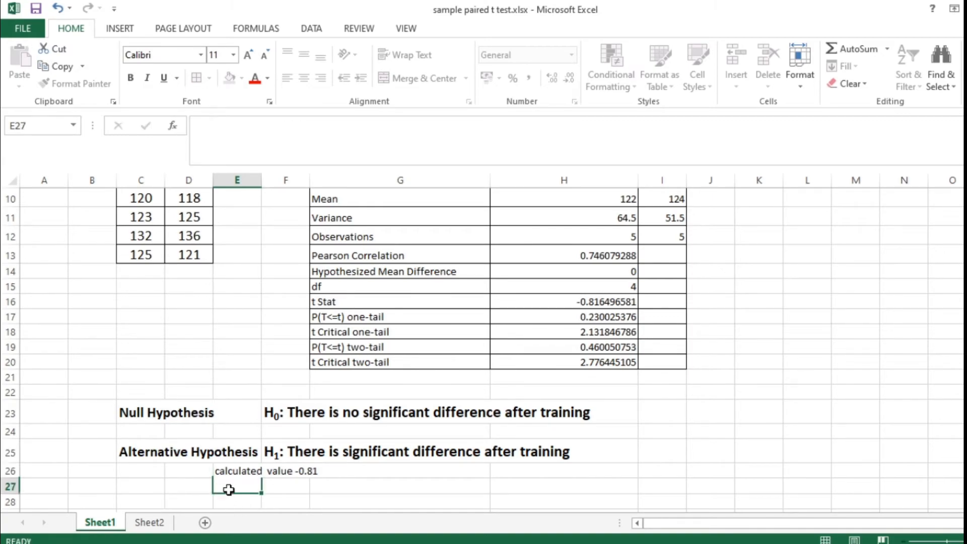
{"action": "type", "text": "table value"}
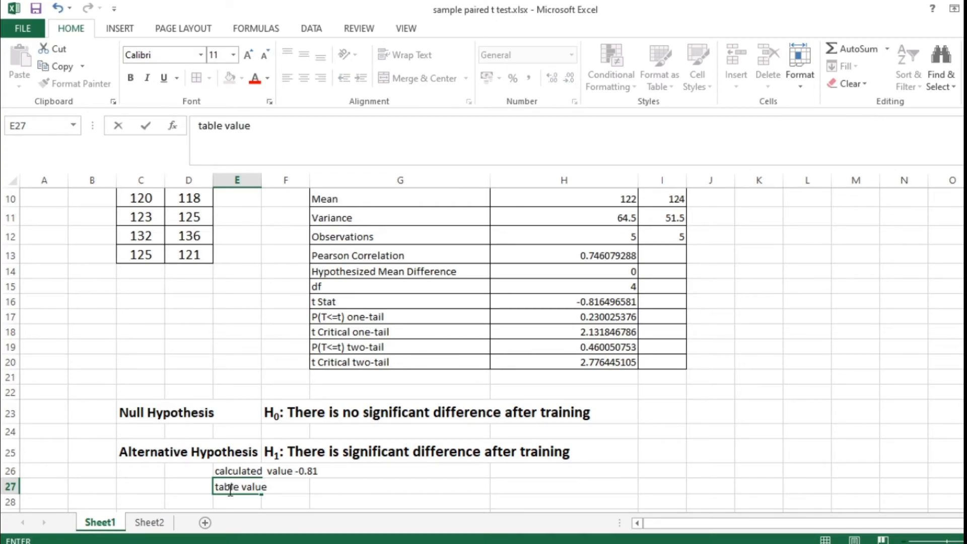
{"action": "type", "text": " 2.13"}
{"action": "left_click_drag", "start_coordinate": [227, 467], "coordinate": [225, 486]}
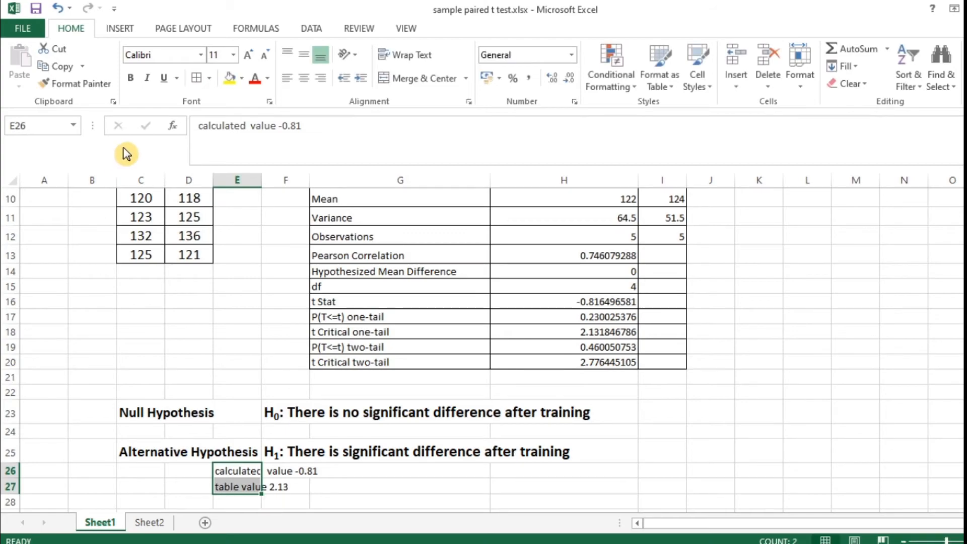
{"action": "left_click", "coordinate": [130, 77]}
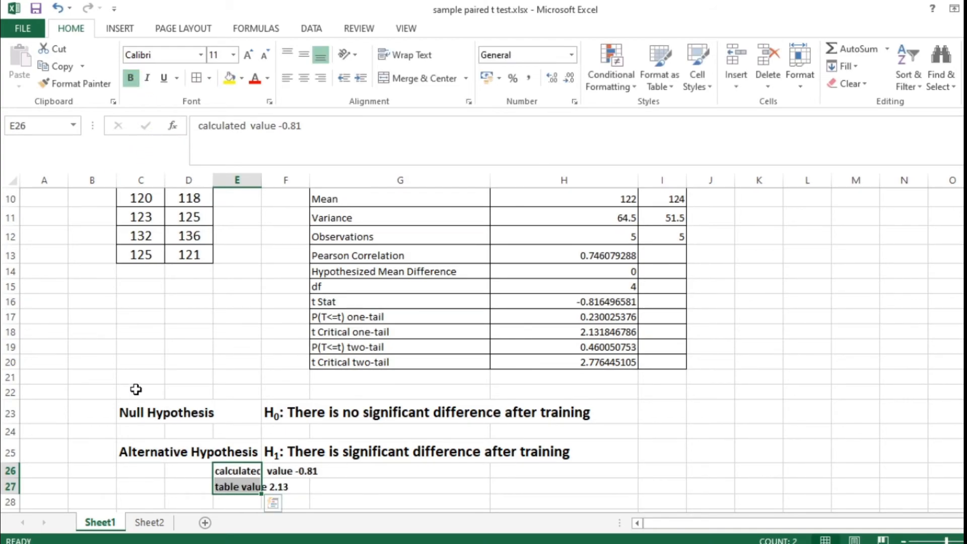
Review the paired t-test results and noted values against the null and alternative hypotheses and the accept/reject decision rules.
{"action": "scroll", "coordinate": [134, 388], "scroll_direction": "down", "scroll_amount": 2}
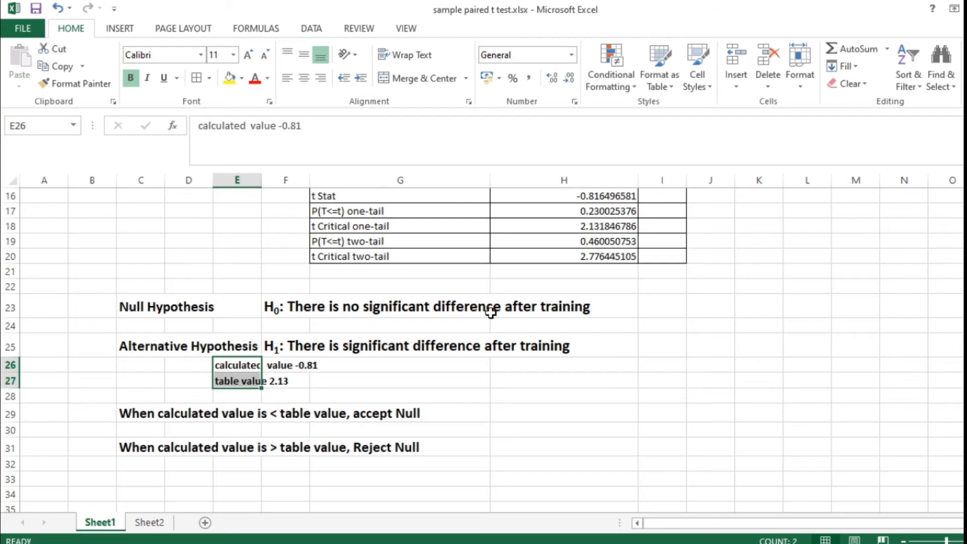
{"action": "scroll", "coordinate": [491, 312], "scroll_direction": "up", "scroll_amount": 5}
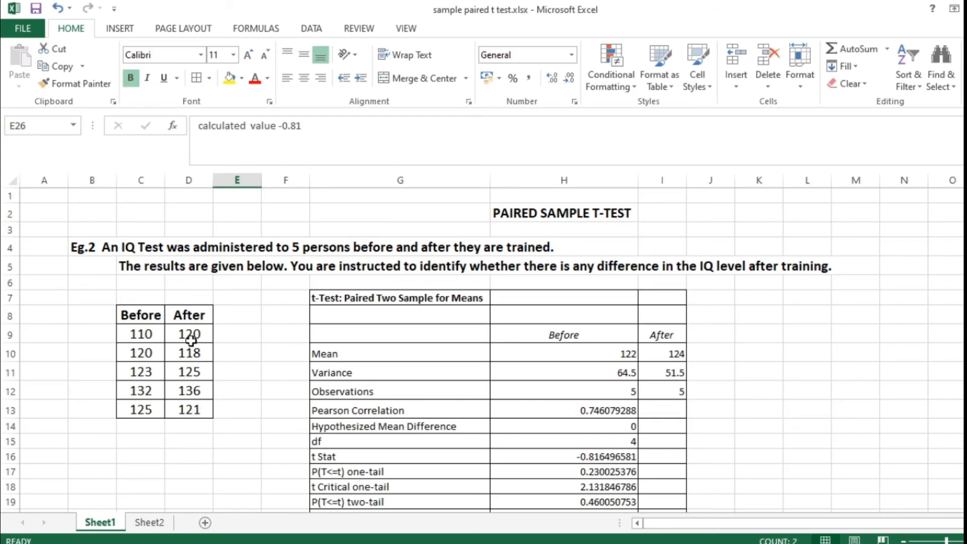
{"action": "scroll", "coordinate": [190, 344], "scroll_direction": "down", "scroll_amount": 2}
{"action": "scroll", "coordinate": [191, 343], "scroll_direction": "down", "scroll_amount": 1}
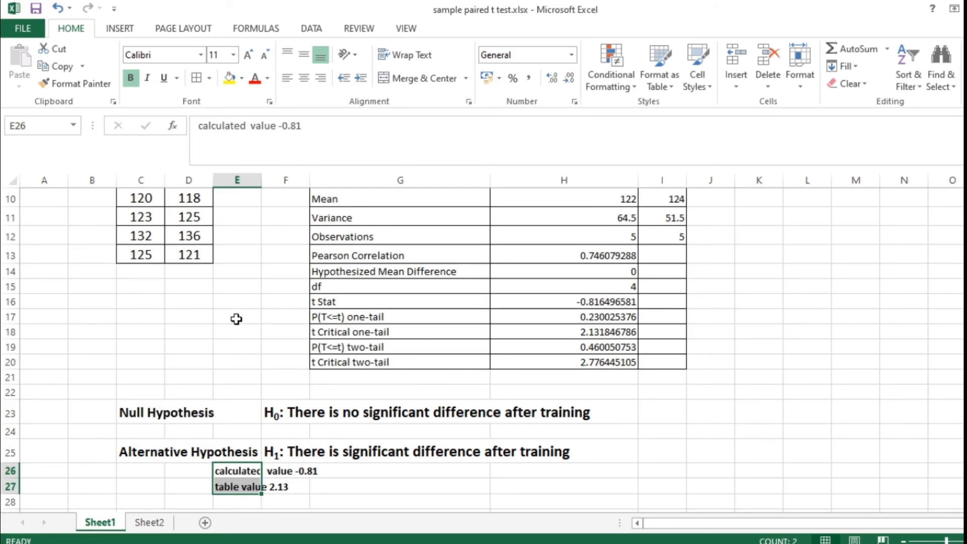
{"action": "scroll", "coordinate": [193, 329], "scroll_direction": "up", "scroll_amount": 3}
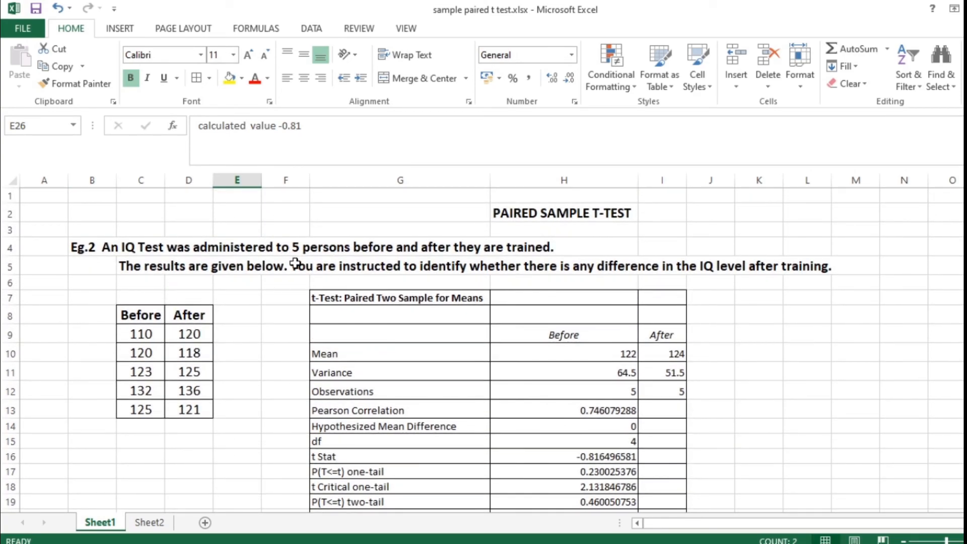
{"action": "scroll", "coordinate": [295, 263], "scroll_direction": "down", "scroll_amount": 2}
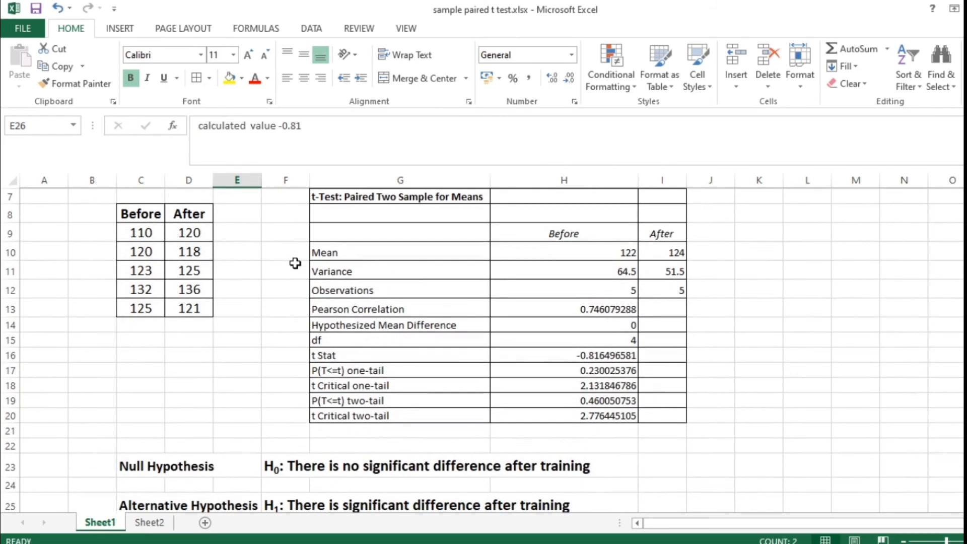
{"action": "scroll", "coordinate": [101, 363], "scroll_direction": "down", "scroll_amount": 1}
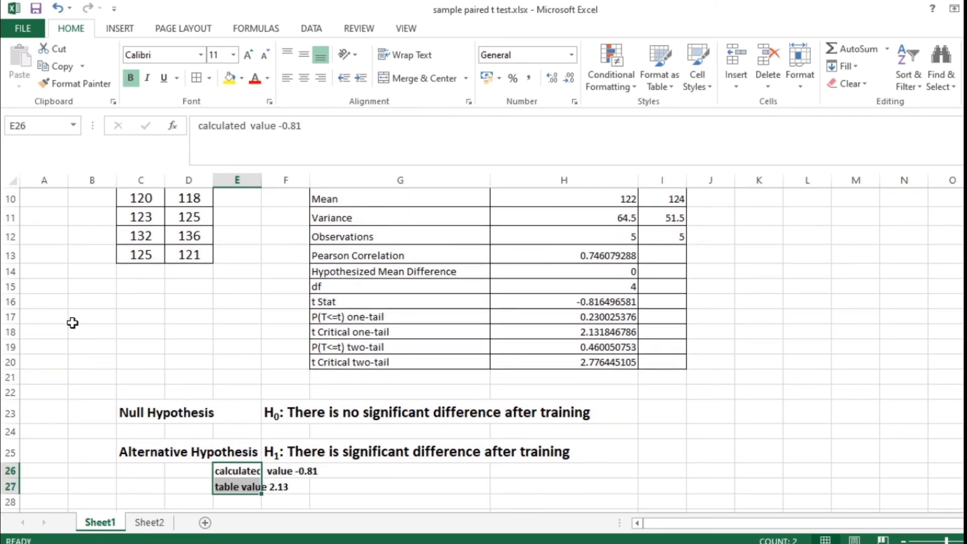
{"action": "scroll", "coordinate": [71, 321], "scroll_direction": "down", "scroll_amount": 2}
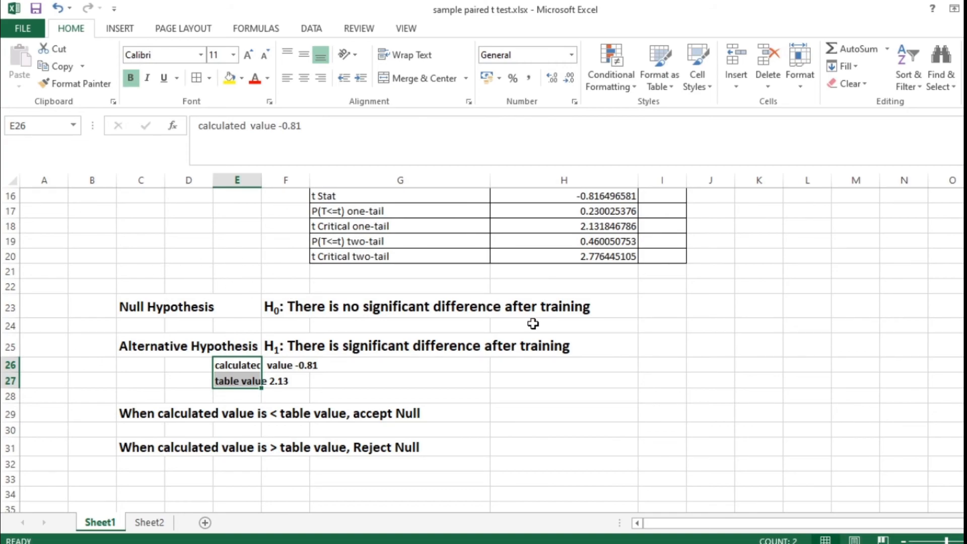
{"action": "scroll", "coordinate": [533, 323], "scroll_direction": "up", "scroll_amount": 3}
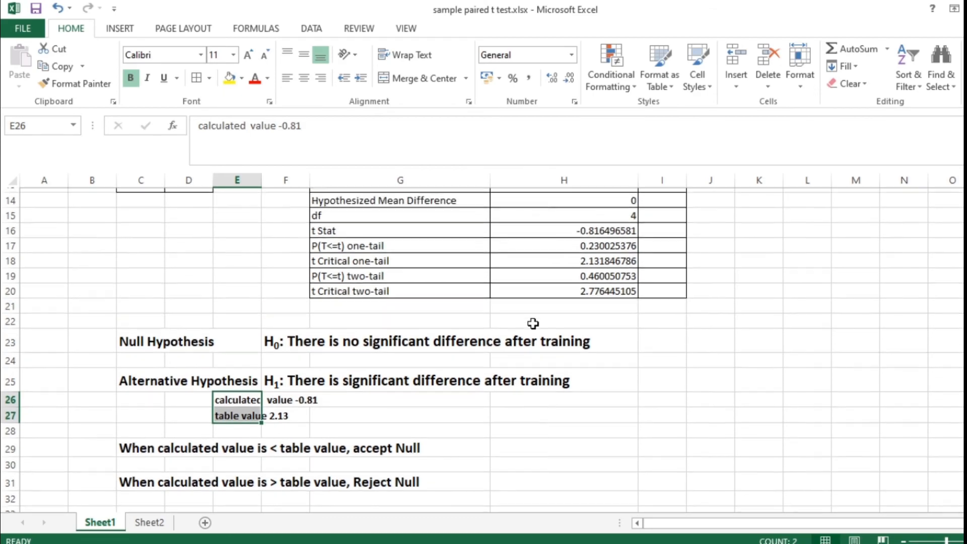
{"action": "scroll", "coordinate": [392, 330], "scroll_direction": "up", "scroll_amount": 2}
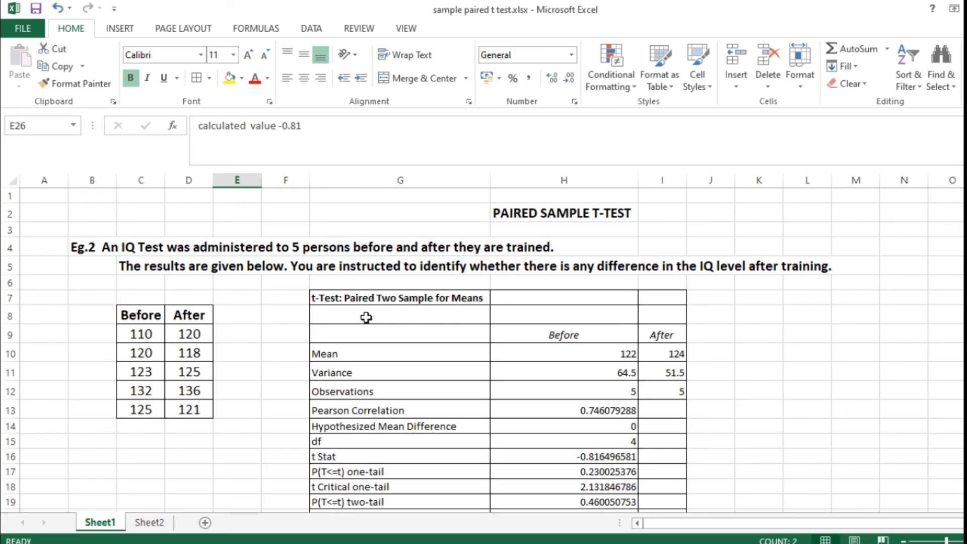
{"action": "scroll", "coordinate": [366, 317], "scroll_direction": "down", "scroll_amount": 1}
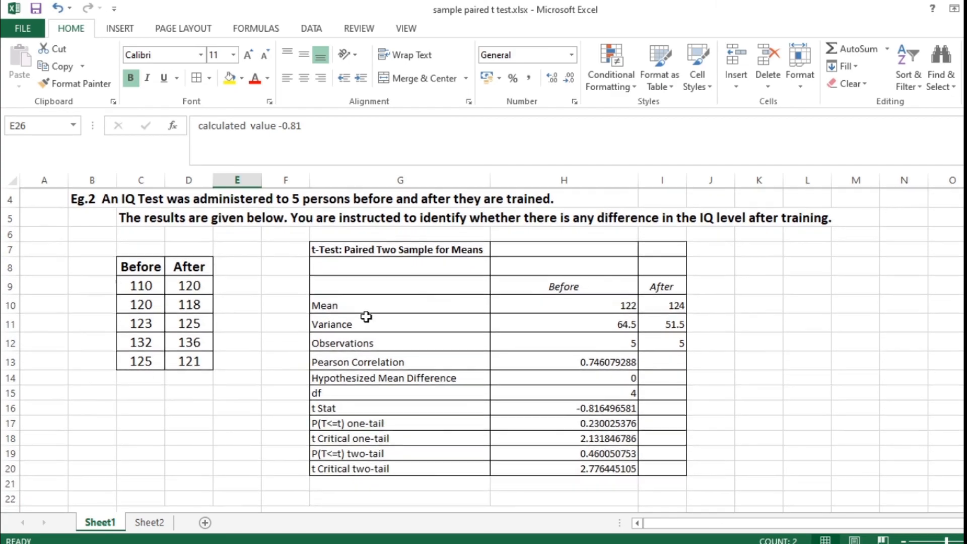